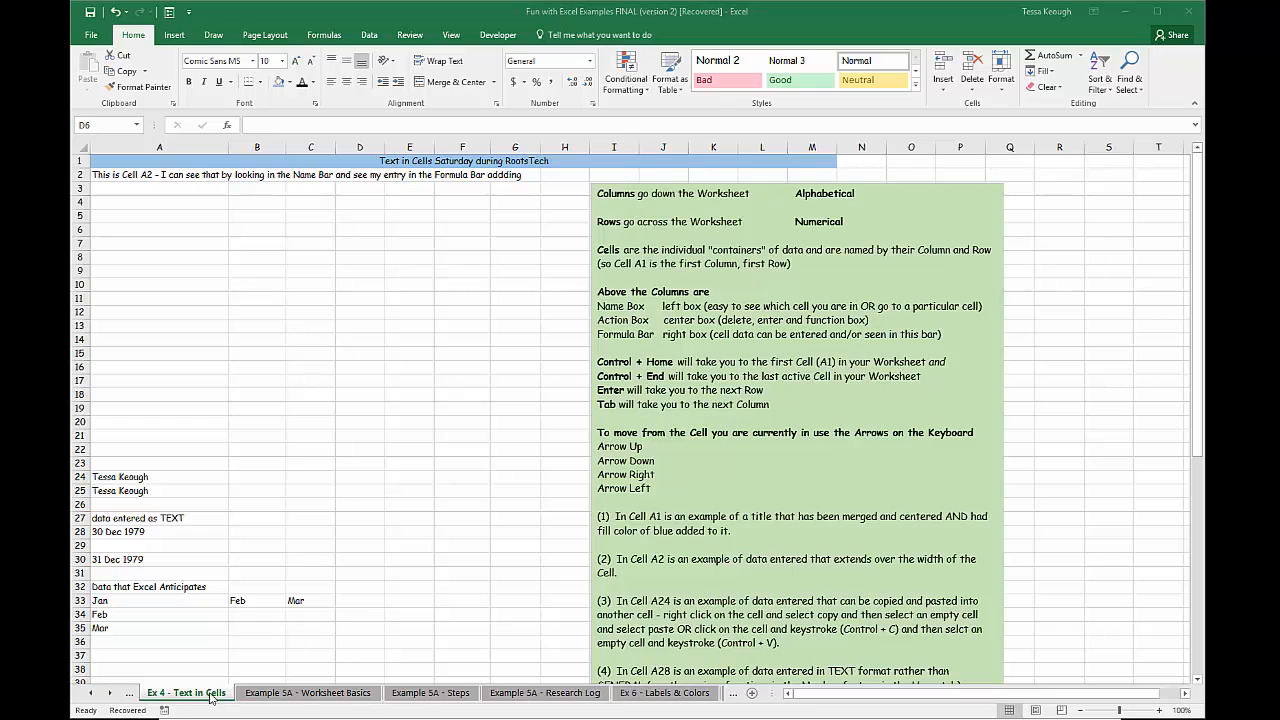
# - Move the green notes text box so its upper edge sits at row 4 beside column I, and deselect it
pyautogui.click(788, 189)
pyautogui.click(775, 184)
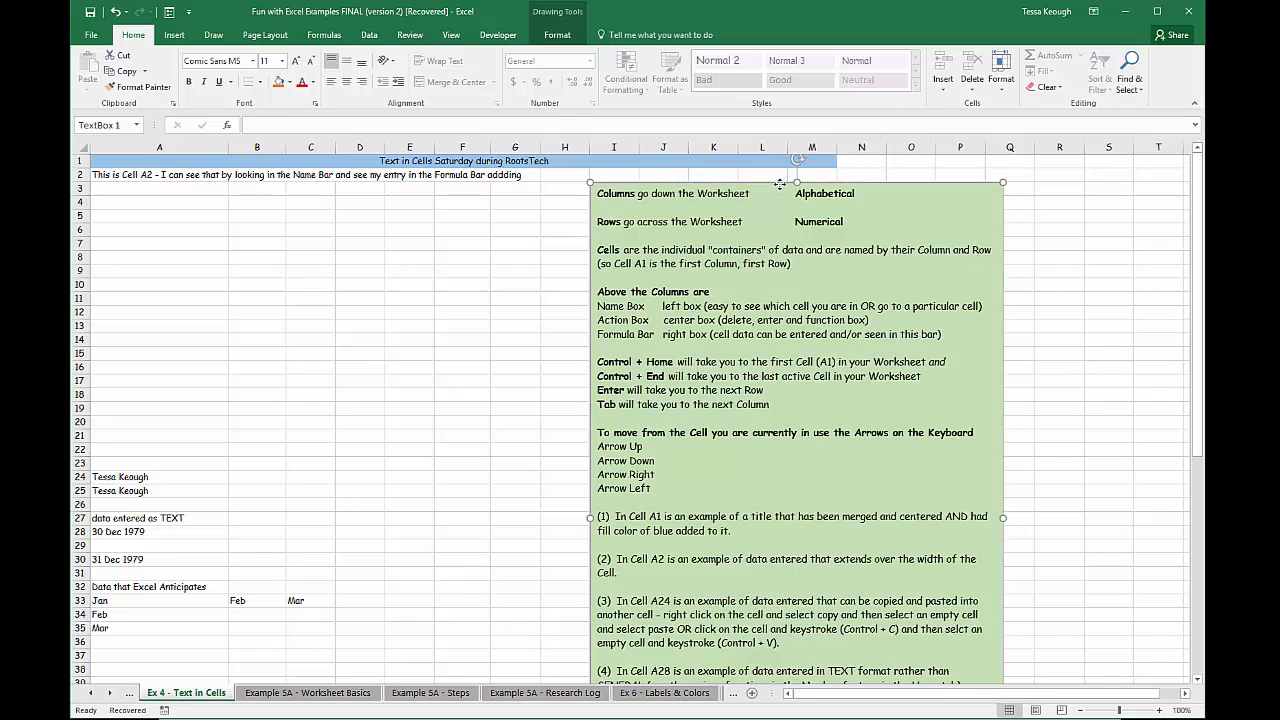
pyautogui.moveTo(787, 183)
pyautogui.mouseDown()
pyautogui.moveTo(743, 195)
pyautogui.moveTo(841, 180)
pyautogui.moveTo(795, 190)
pyautogui.moveTo(805, 180)
pyautogui.mouseUp()
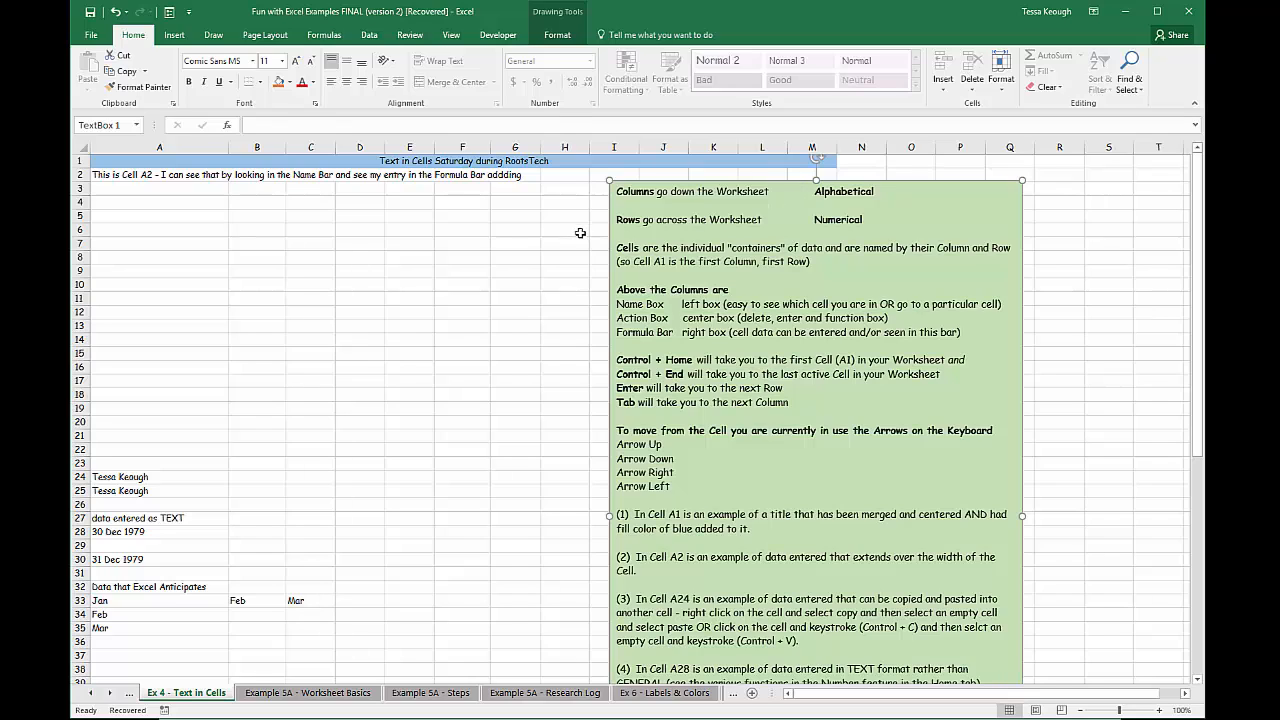
pyautogui.click(466, 229)
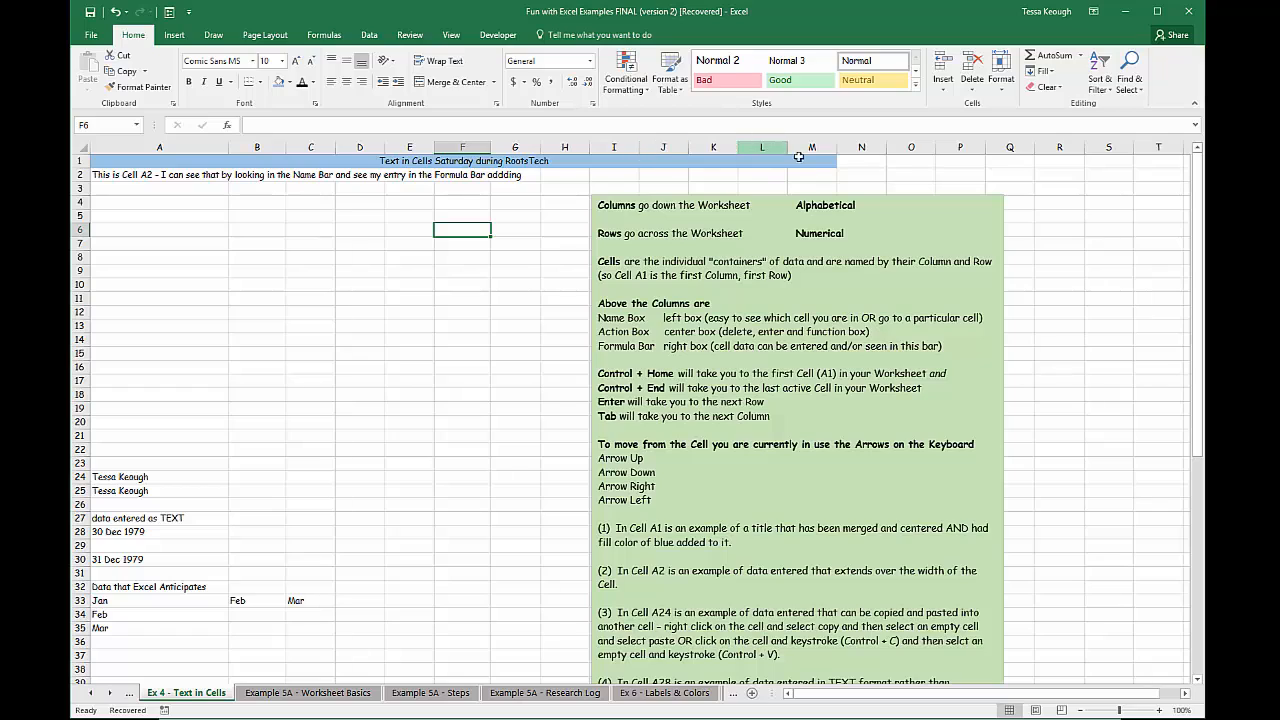
# - Enter the presenter's full name followed by "is speaking right now" in cell A4
pyautogui.click(100, 201)
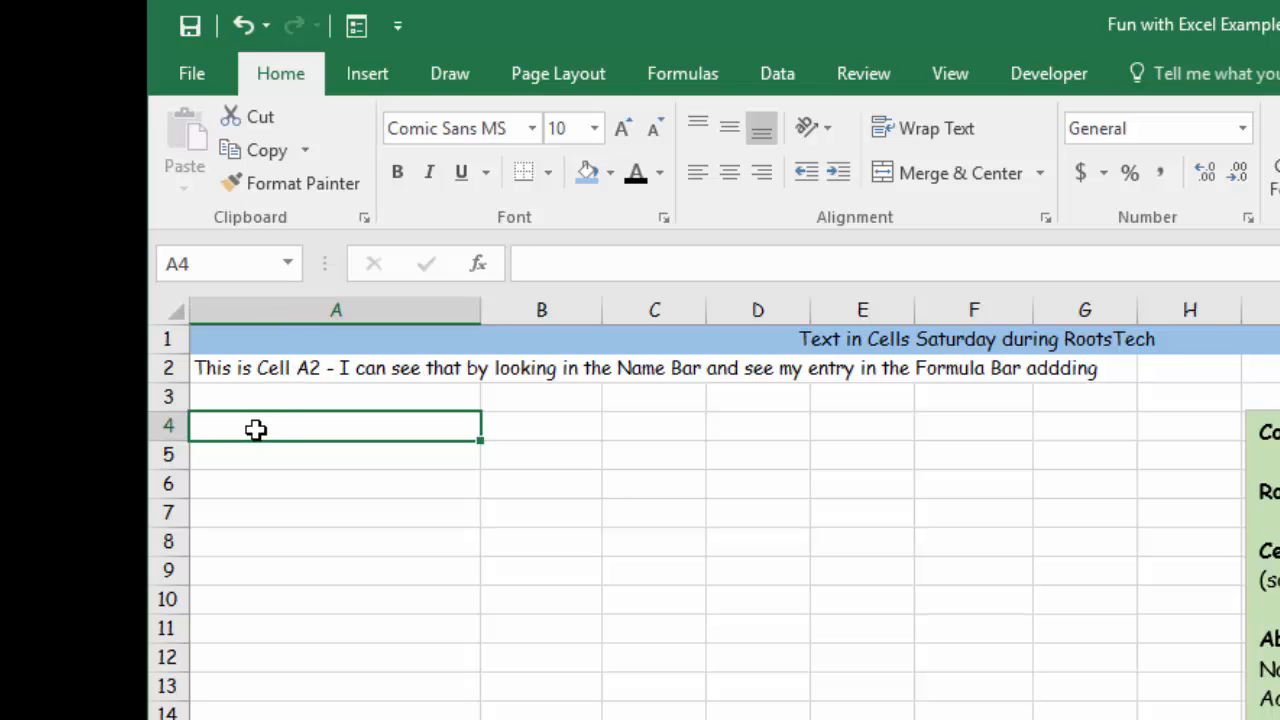
pyautogui.write('Tessa K')
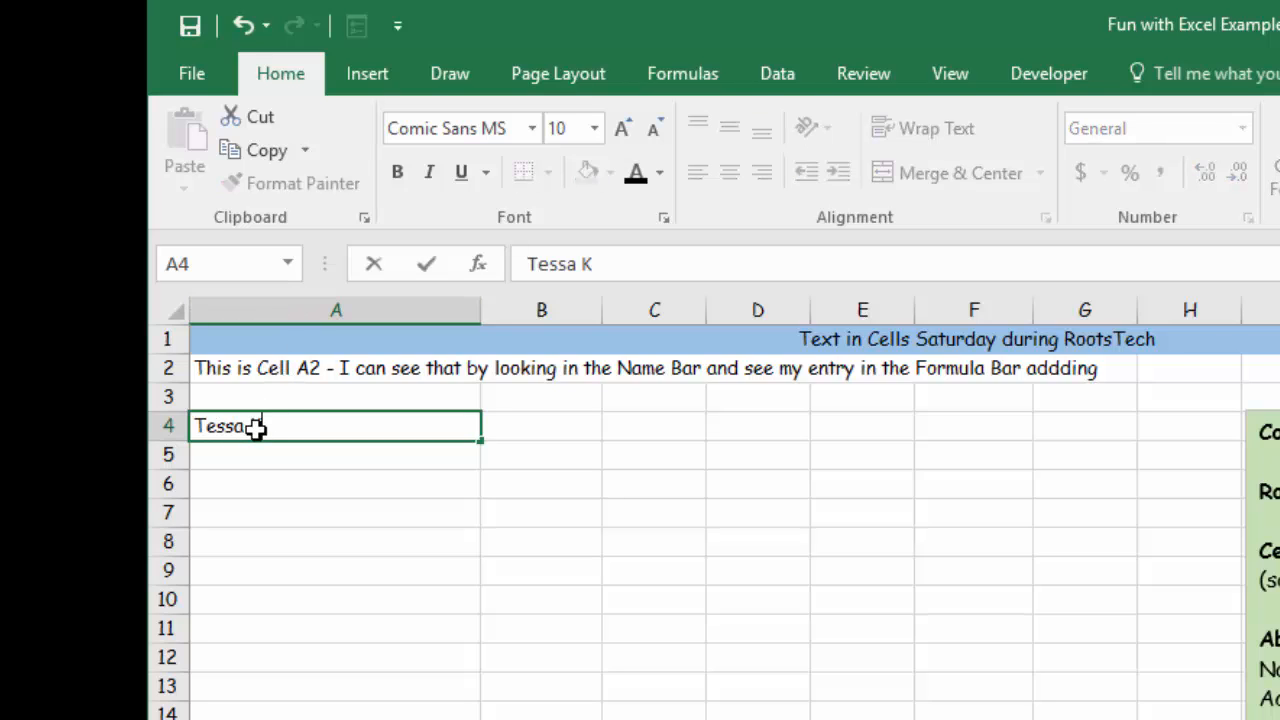
pyautogui.write('eough')
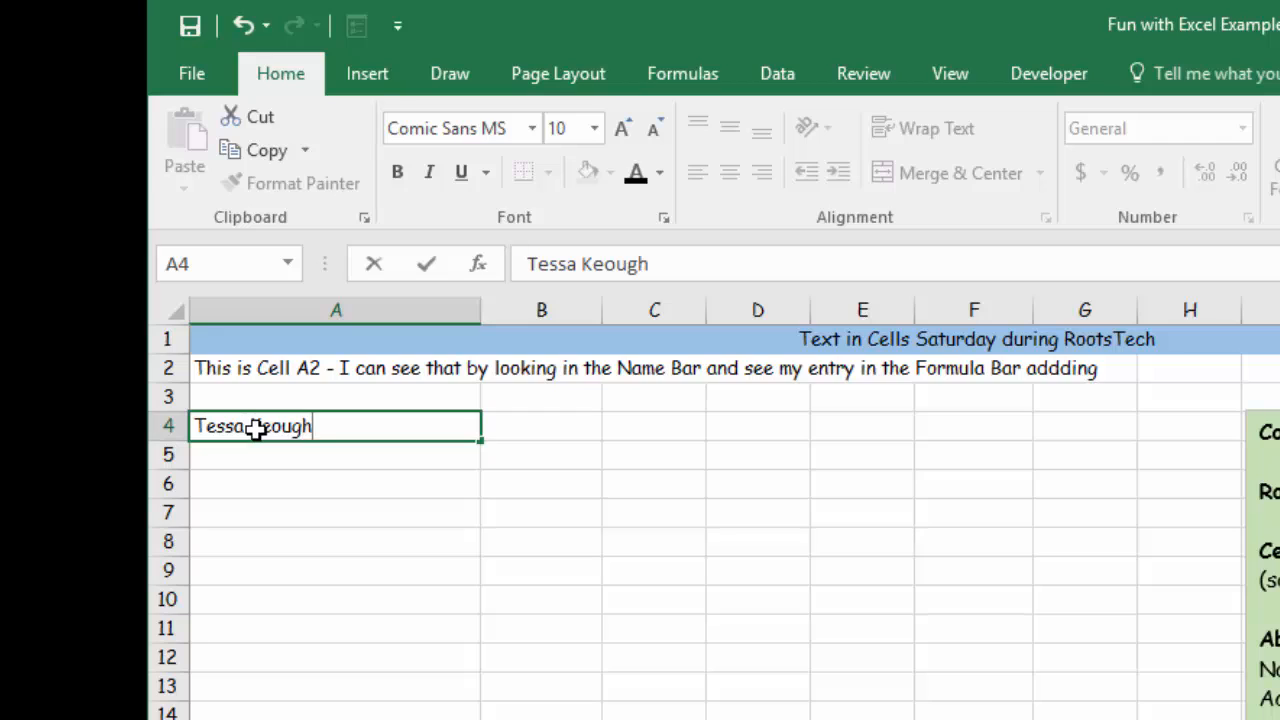
pyautogui.click(703, 260)
pyautogui.write('is speaking right now')
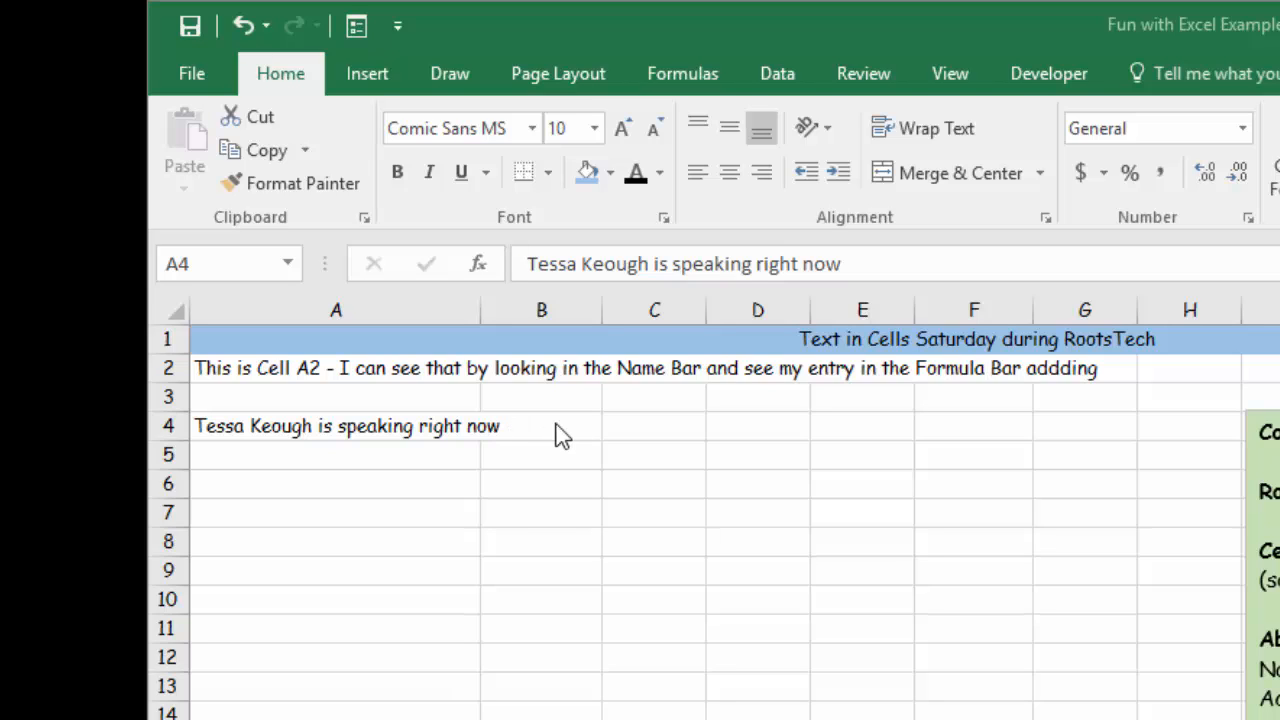
# - Enter "type something" in cell B4, beside the sentence in A4
pyautogui.press('F2')
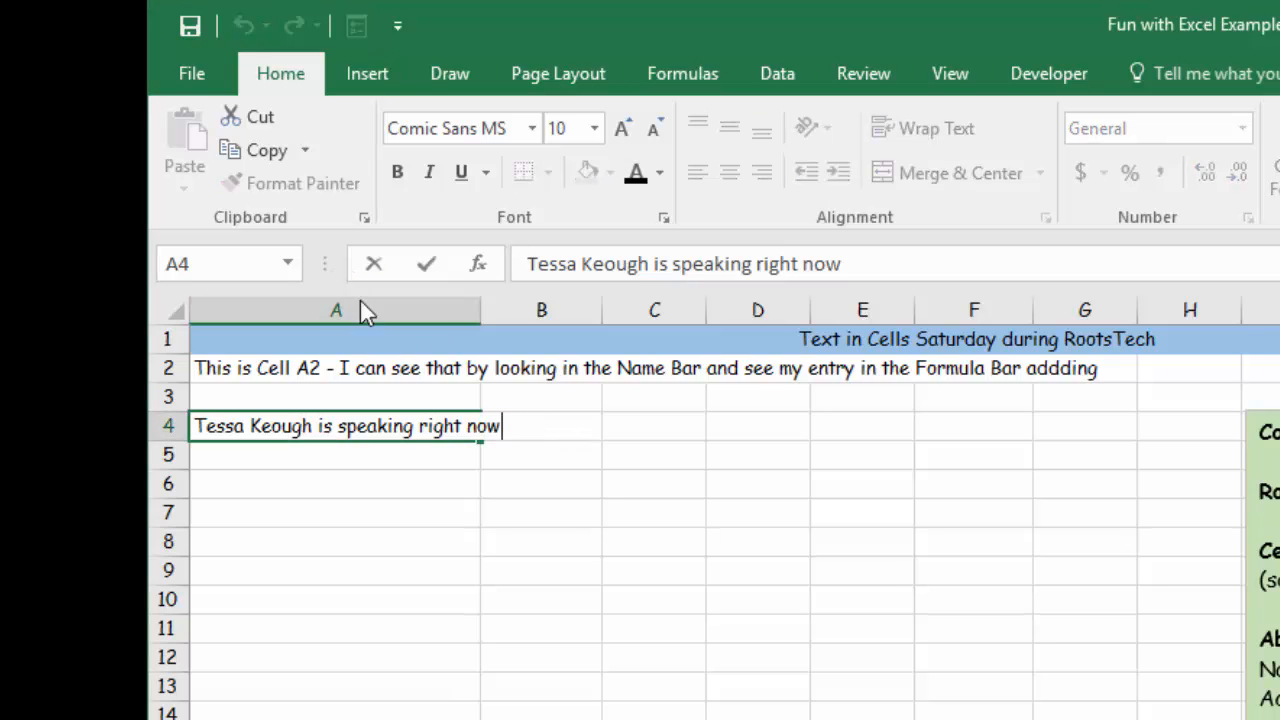
pyautogui.click(521, 312)
pyautogui.click(513, 425)
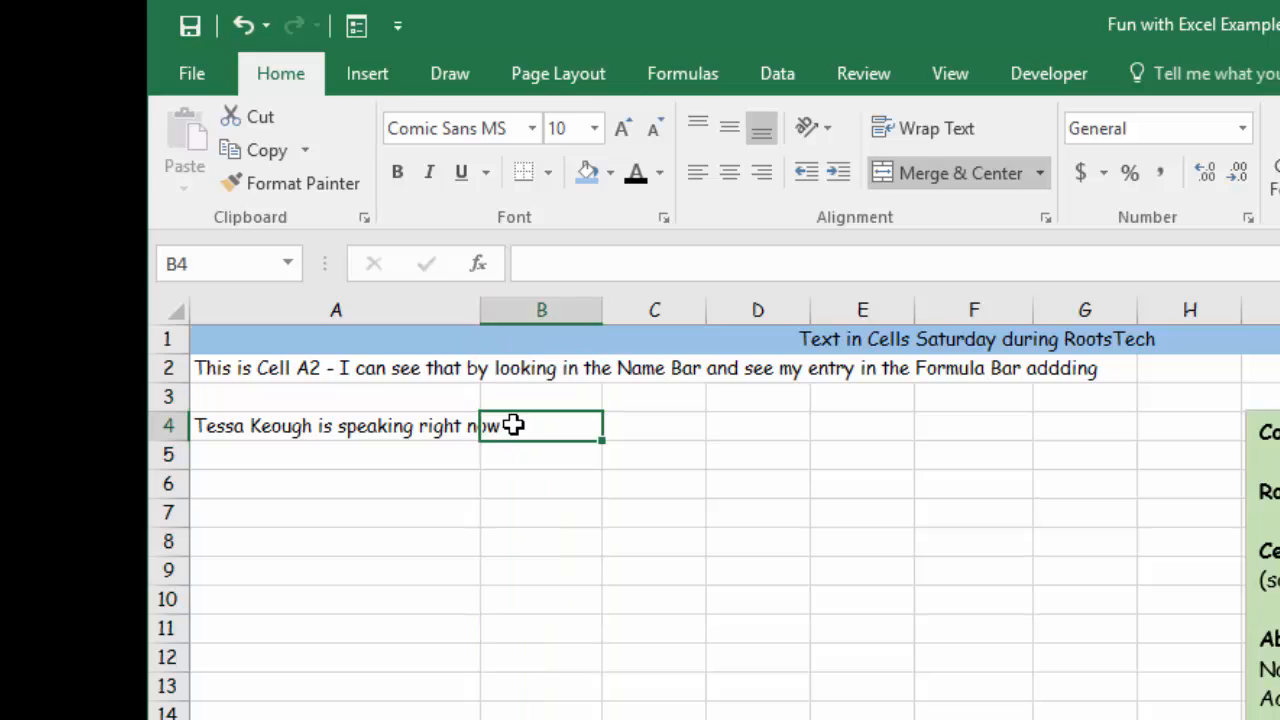
pyautogui.write('type something')
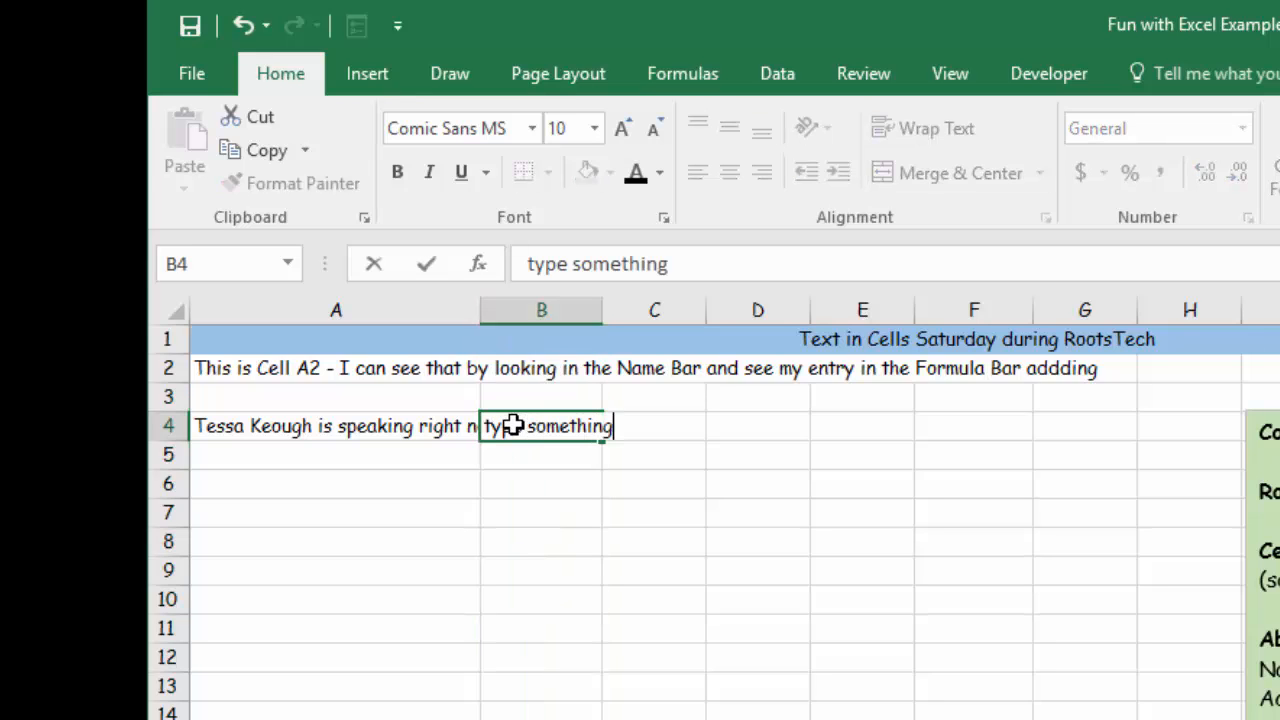
pyautogui.press('Return')
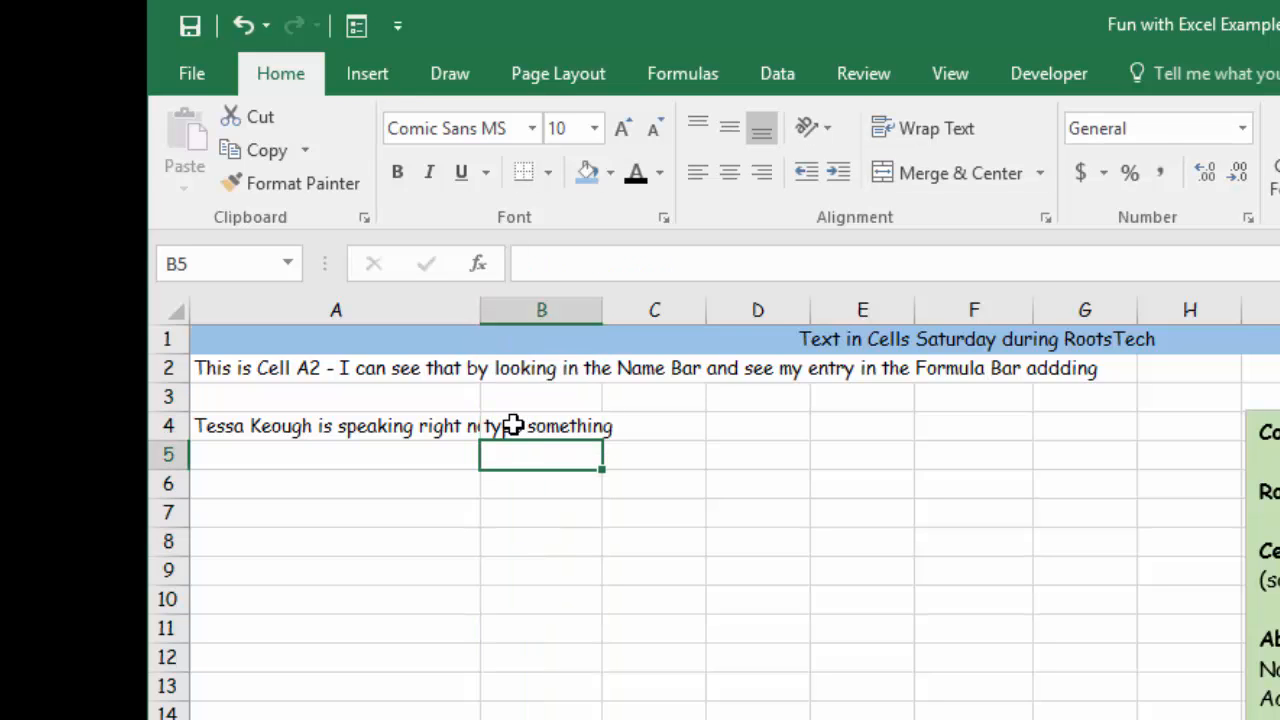
# - Narrow column A slightly and wrap the text in cell A4
pyautogui.click(416, 425)
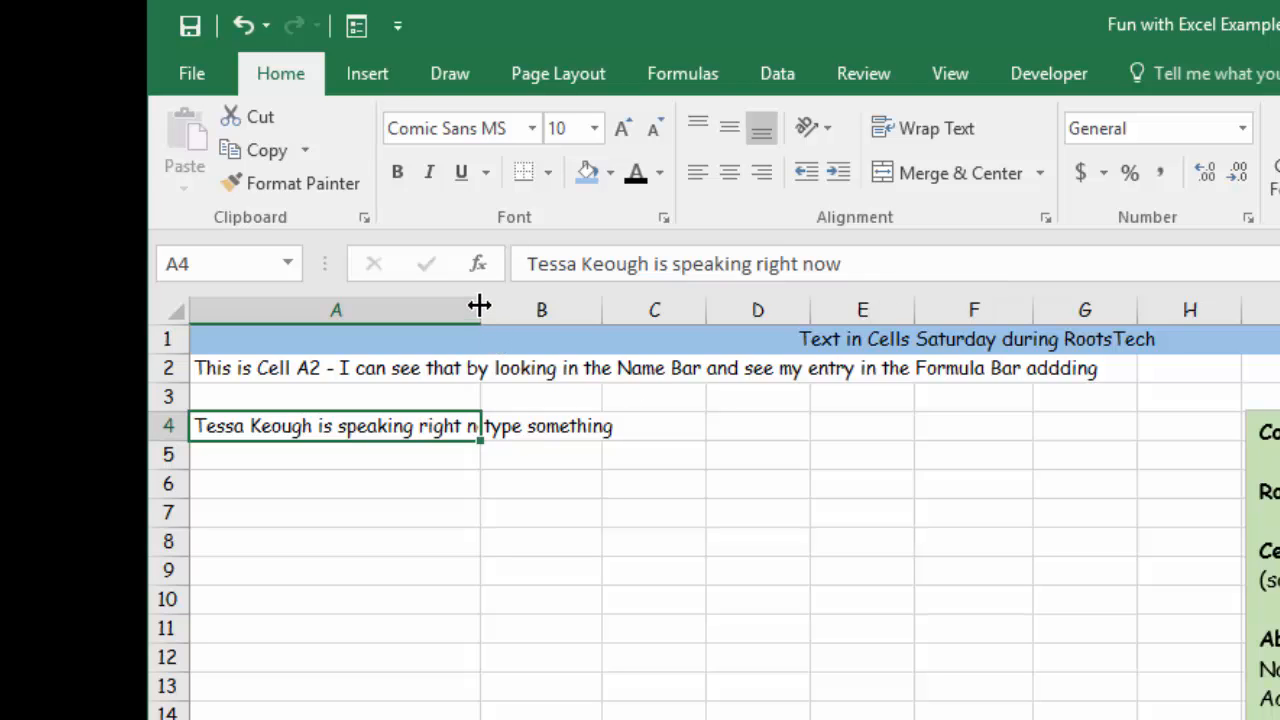
pyautogui.moveTo(480, 305)
pyautogui.mouseDown()
pyautogui.moveTo(541, 301)
pyautogui.moveTo(469, 305)
pyautogui.mouseUp()
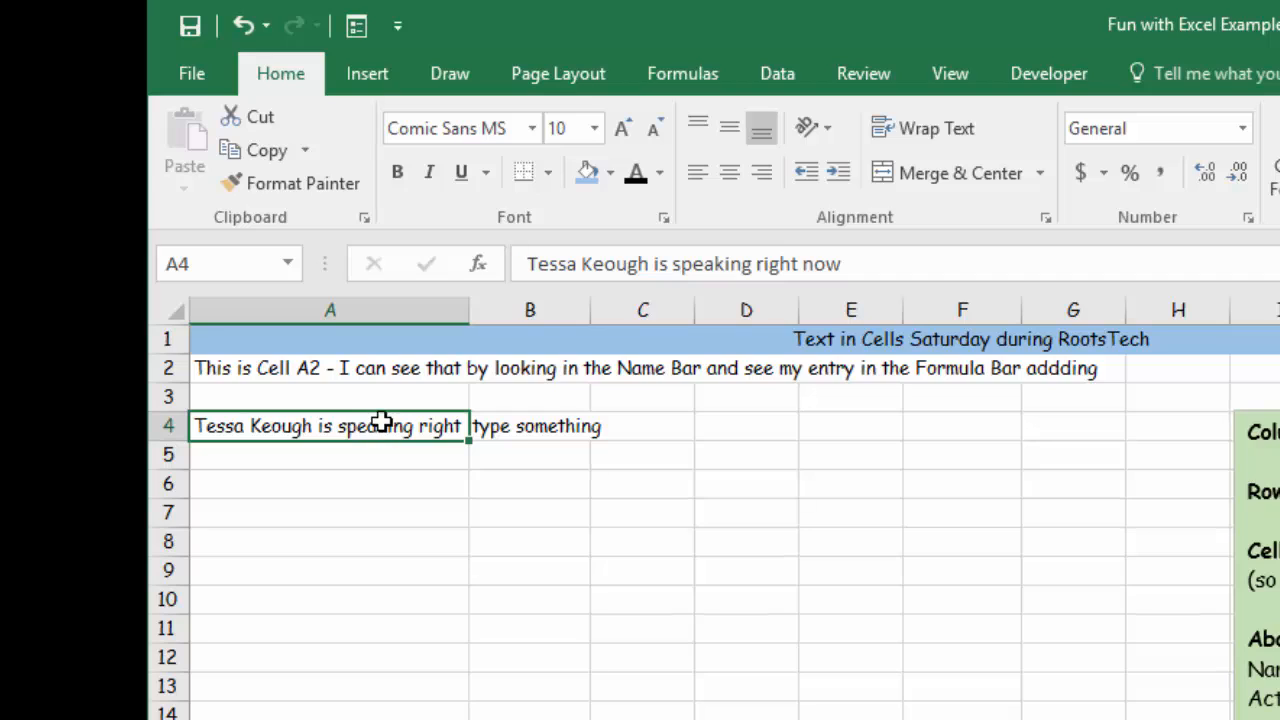
pyautogui.click(975, 145)
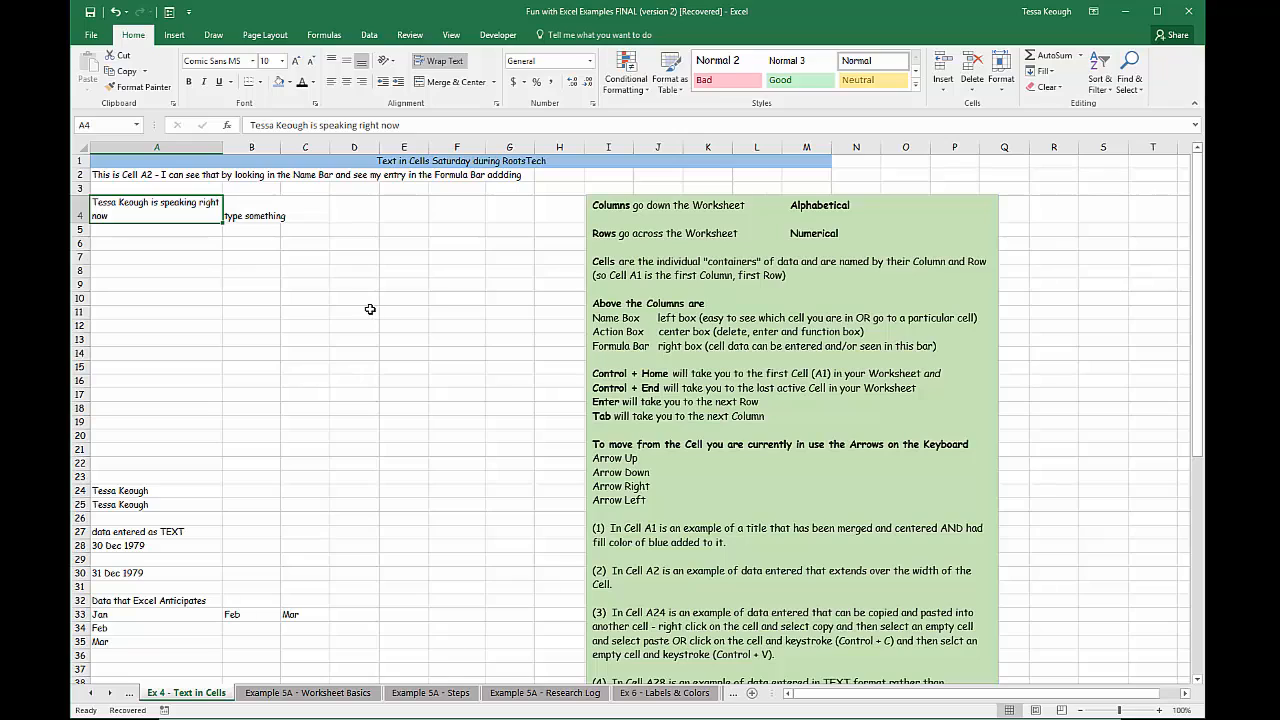
# - Go to the worksheet's first cell A1 and to its last active cell, and return the view to the first rows
pyautogui.click(305, 292)
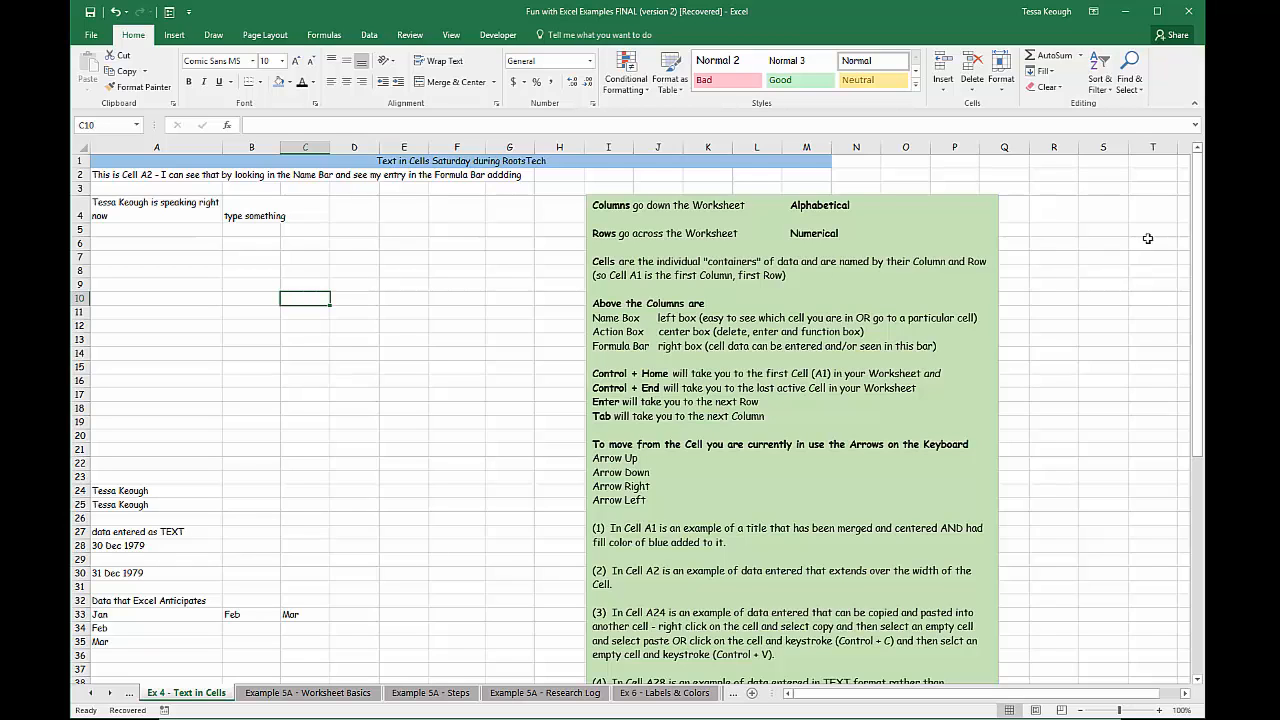
pyautogui.moveTo(1199, 249); pyautogui.dragTo(1208, 350)
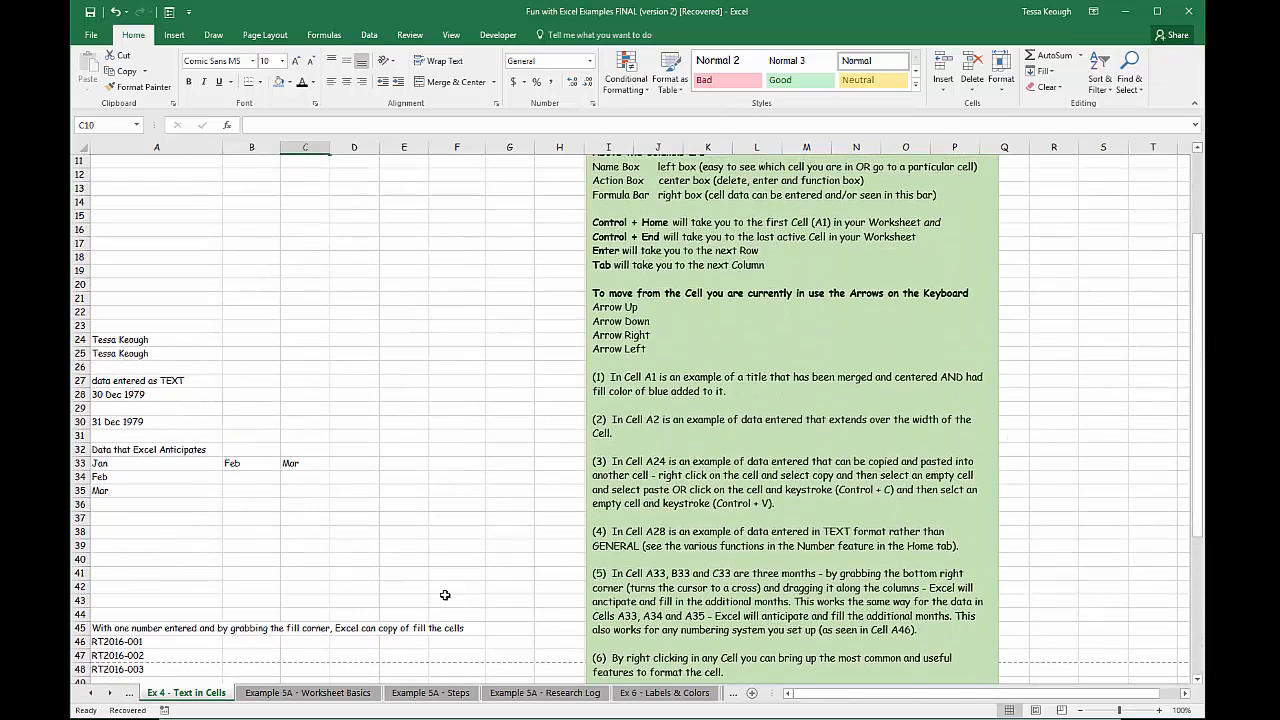
pyautogui.click(498, 544)
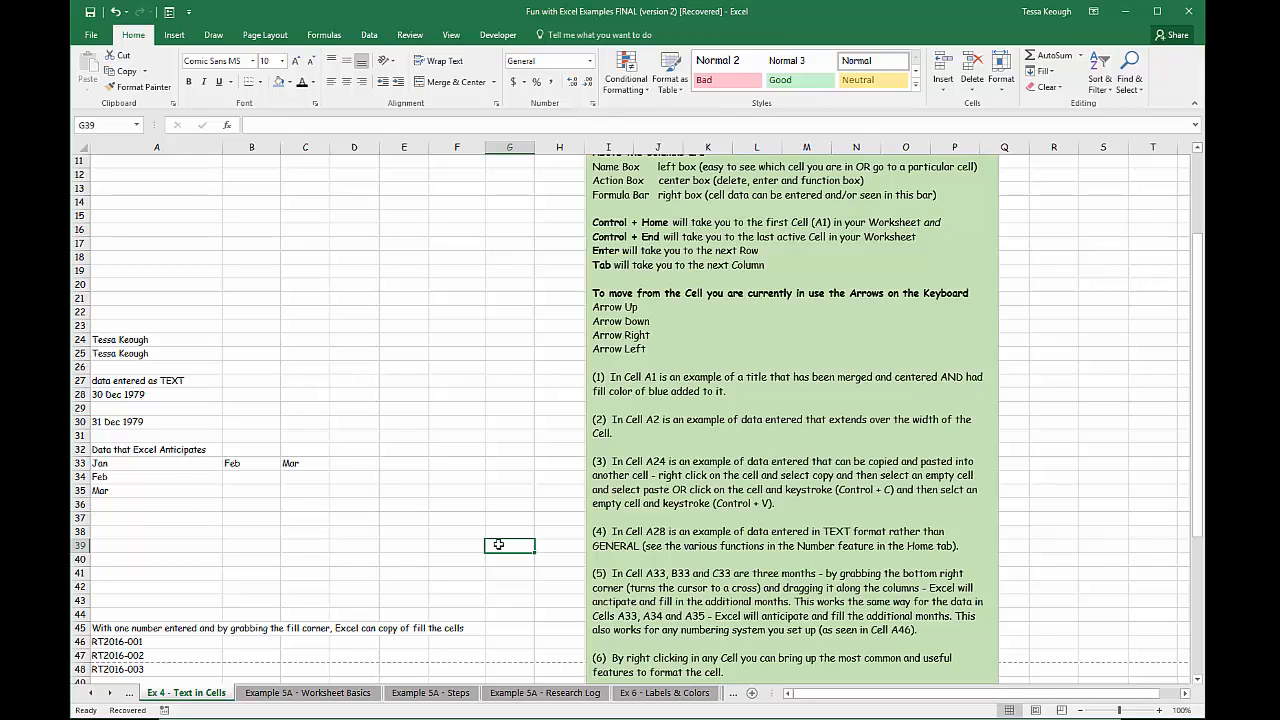
pyautogui.hotkey('ctrl', 'Home')
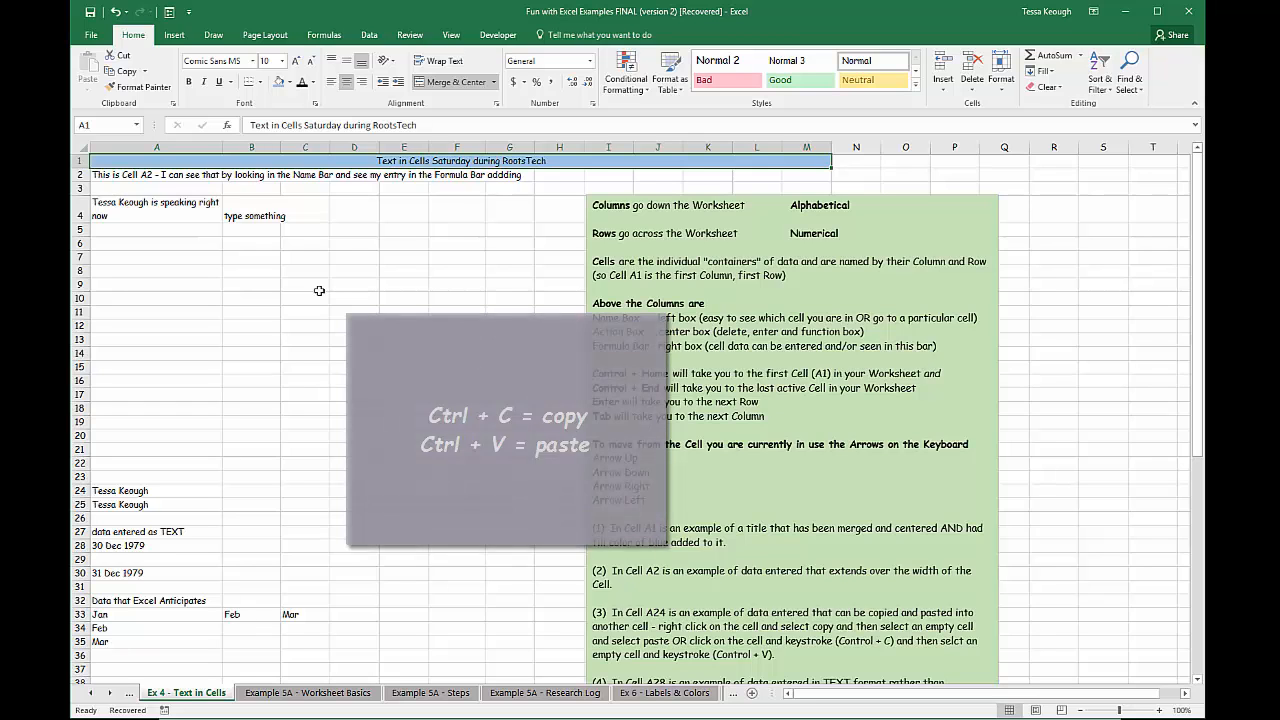
pyautogui.hotkey('ctrl', 'End')
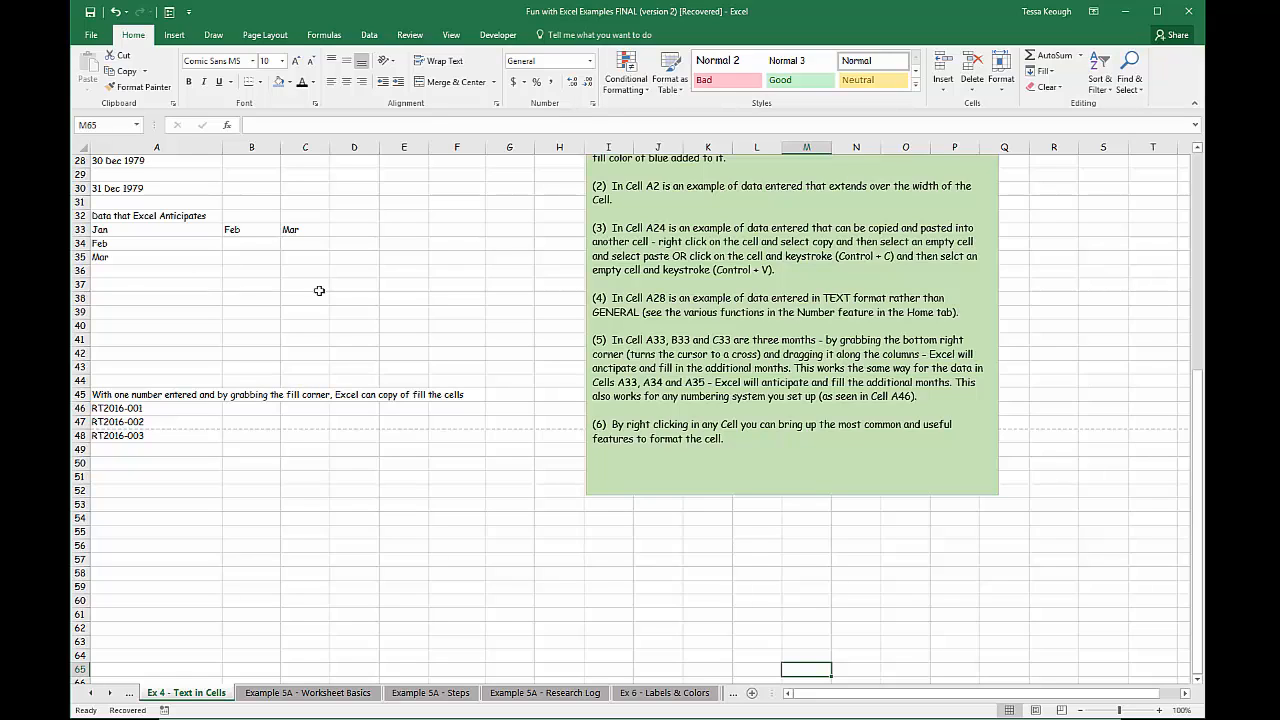
pyautogui.moveTo(1197, 410); pyautogui.dragTo(1197, 190)
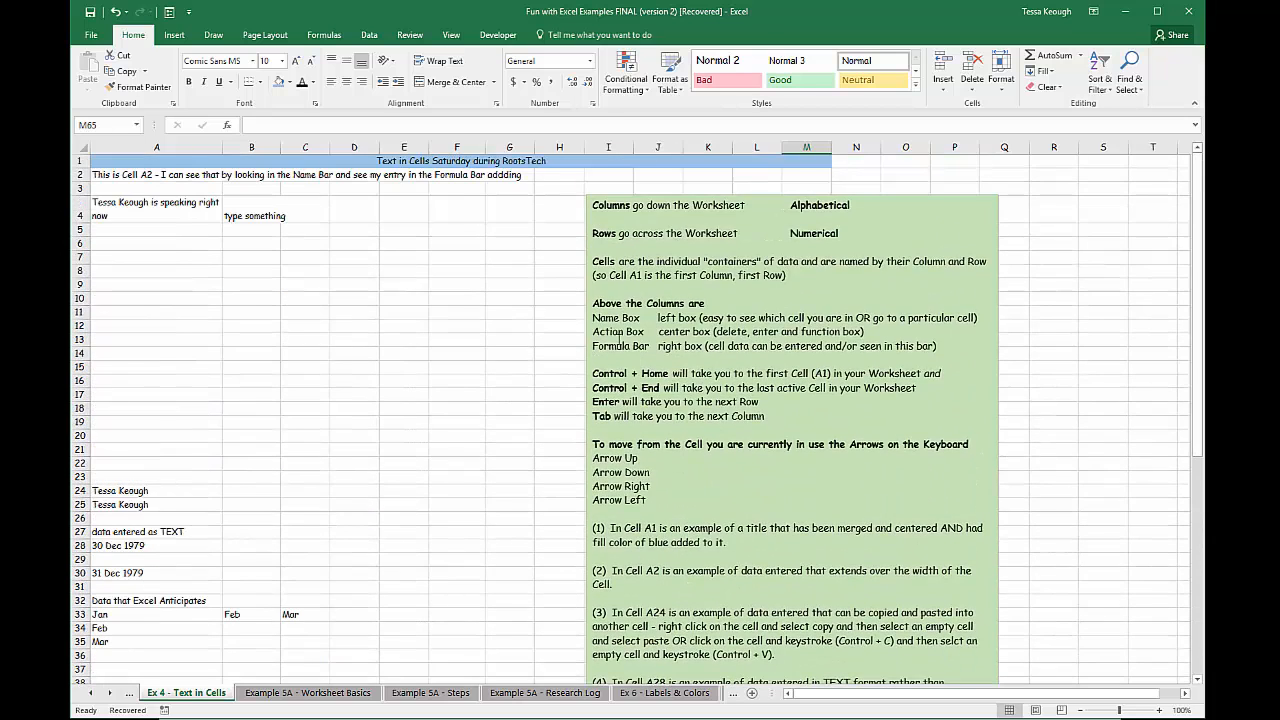
# - Enter the presenter's full name in cell C12 and widen column C to fit it
pyautogui.click(313, 327)
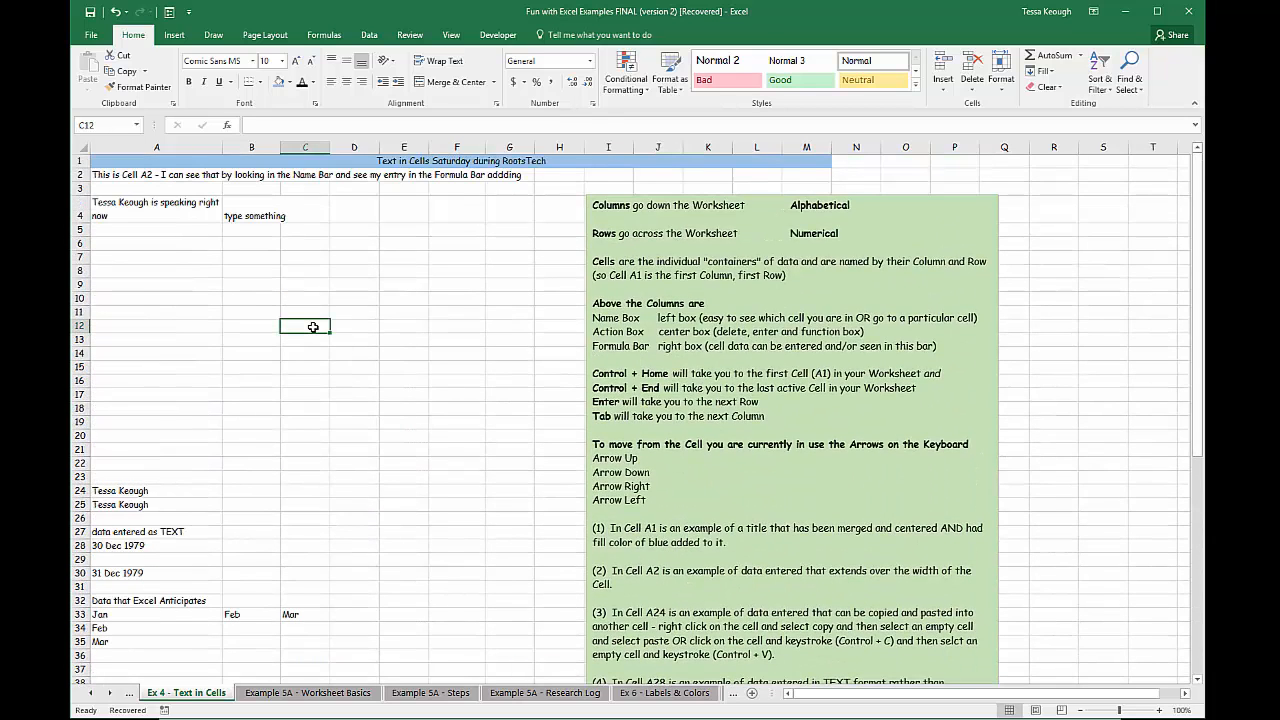
pyautogui.write('Tess')
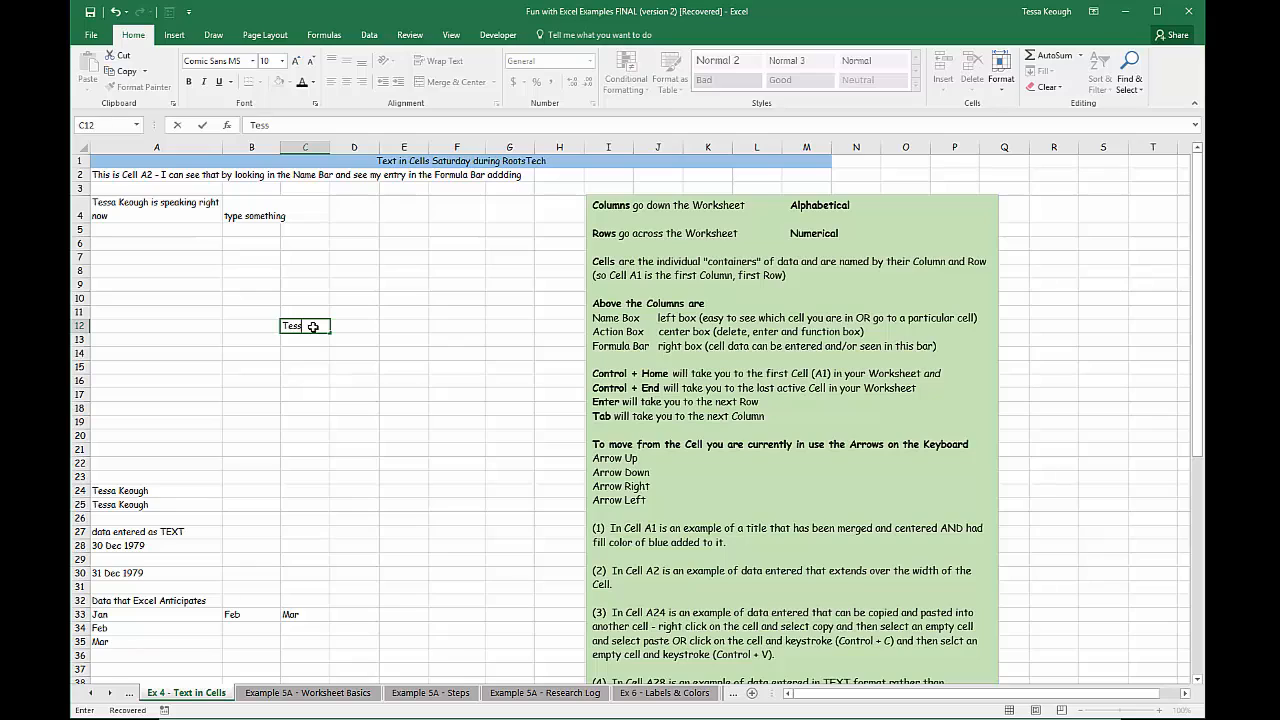
pyautogui.write('a Keough')
pyautogui.press('Return')
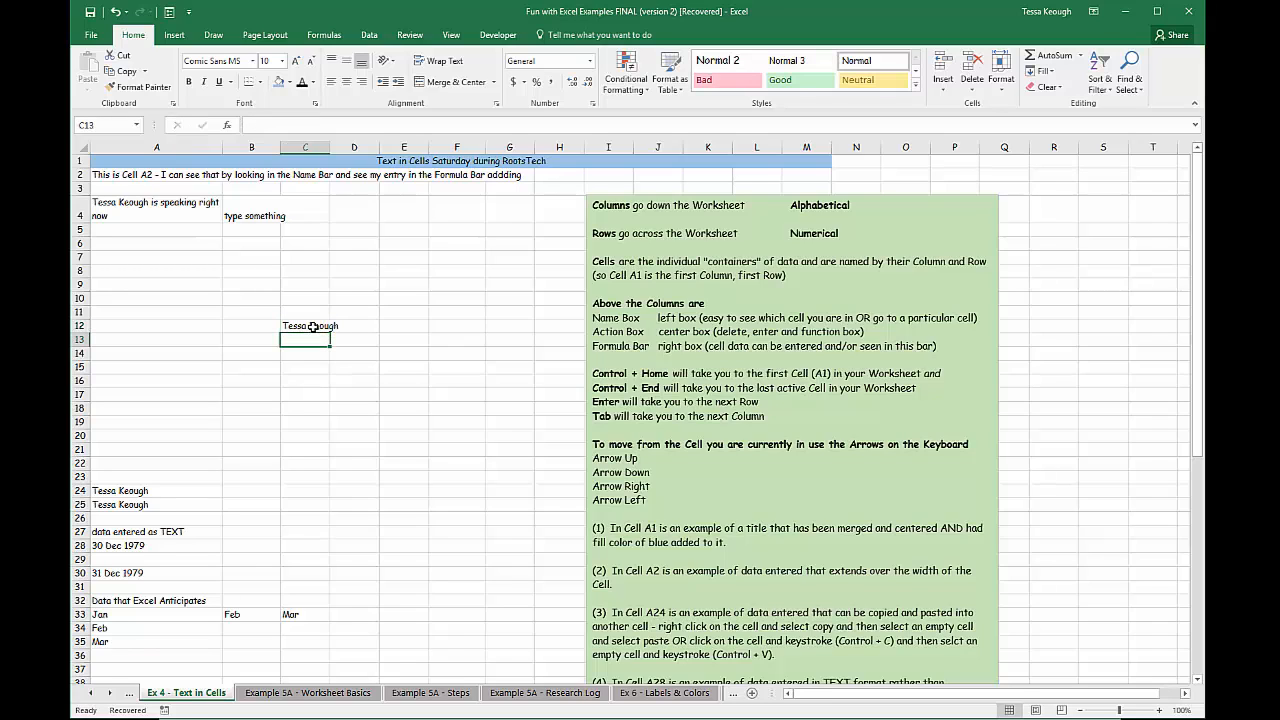
pyautogui.moveTo(330, 147); pyautogui.dragTo(358, 147)
pyautogui.click(323, 326)
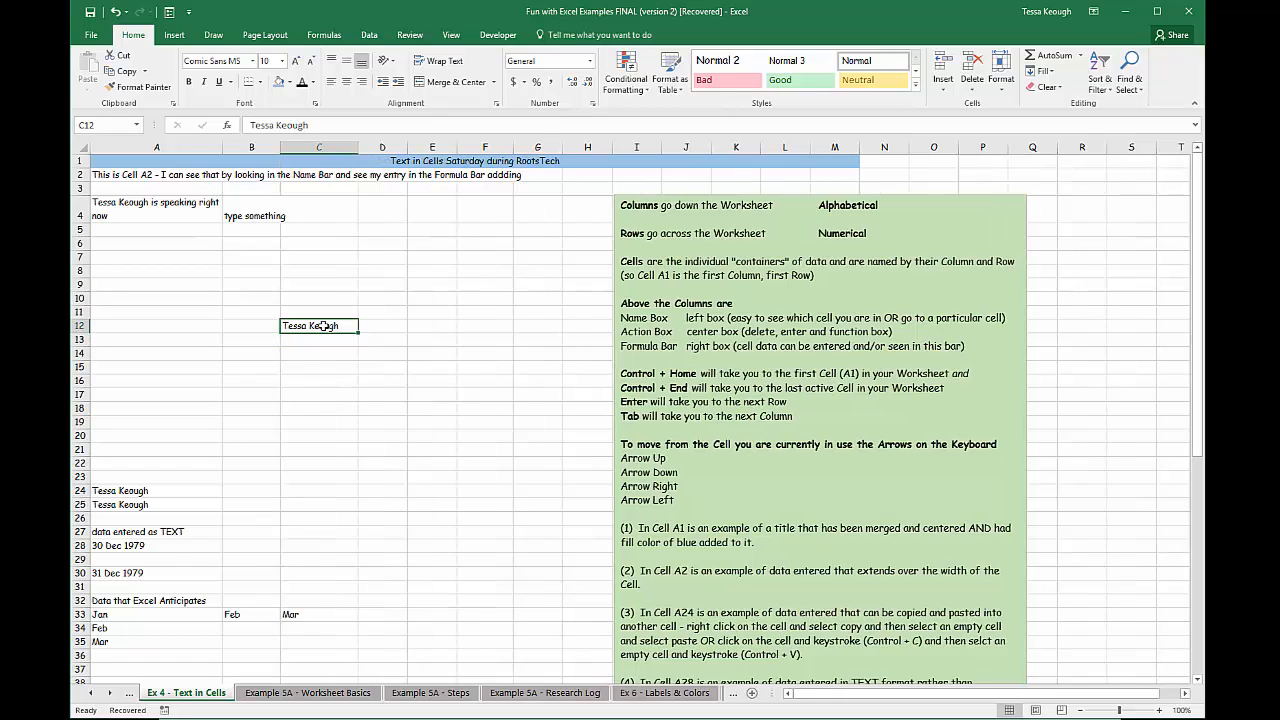
# - Step the active cell one cell at a time in each direction around C13, ending at B15
pyautogui.click(340, 327)
pyautogui.click(331, 340)
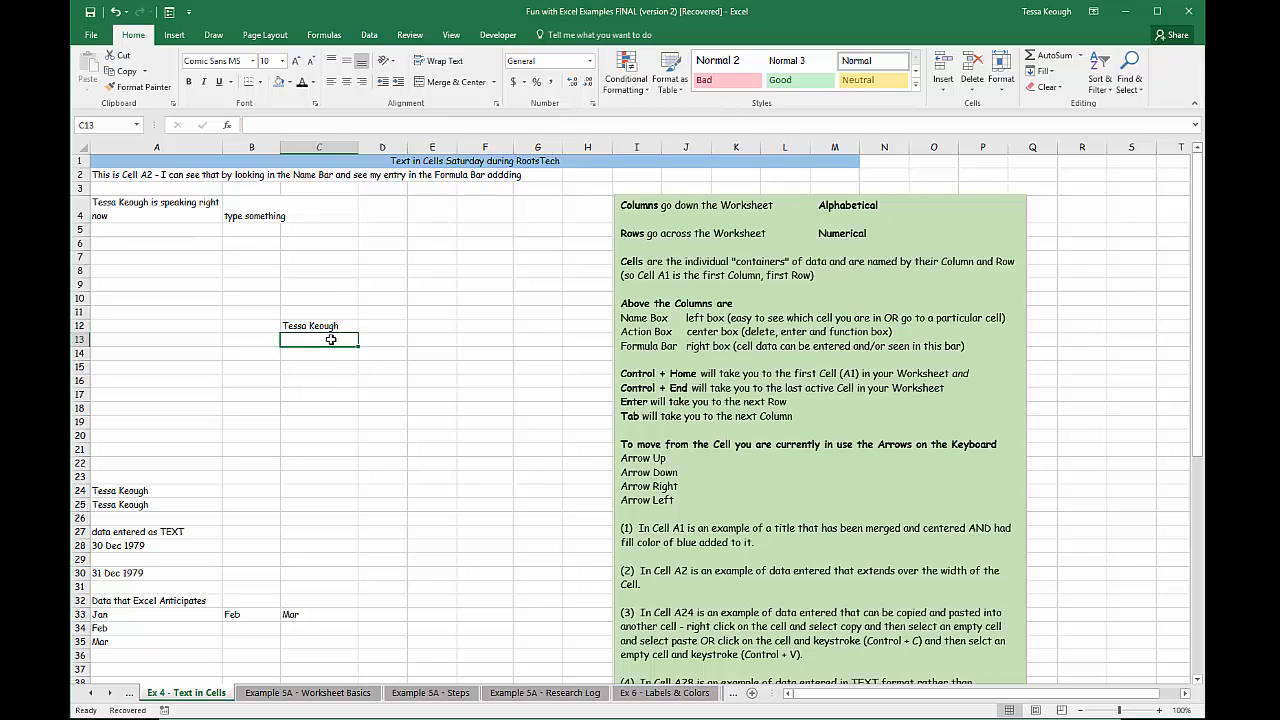
pyautogui.press('Left')
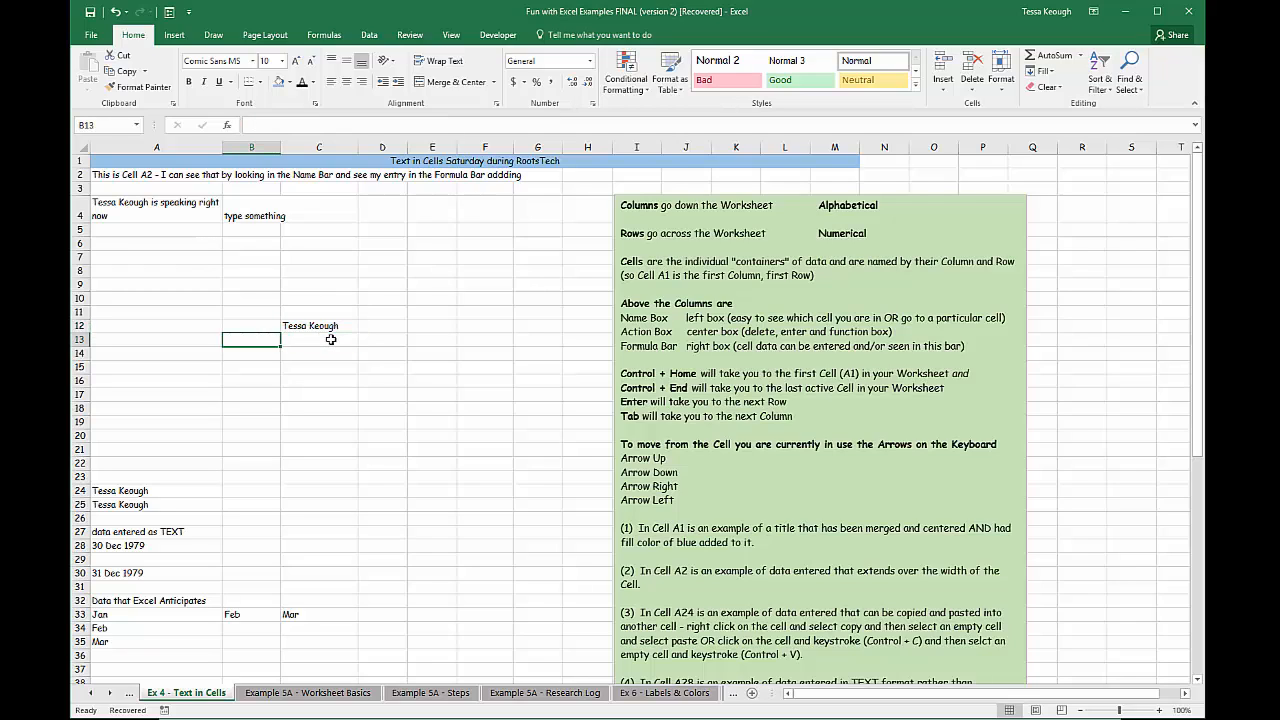
pyautogui.press('Right')
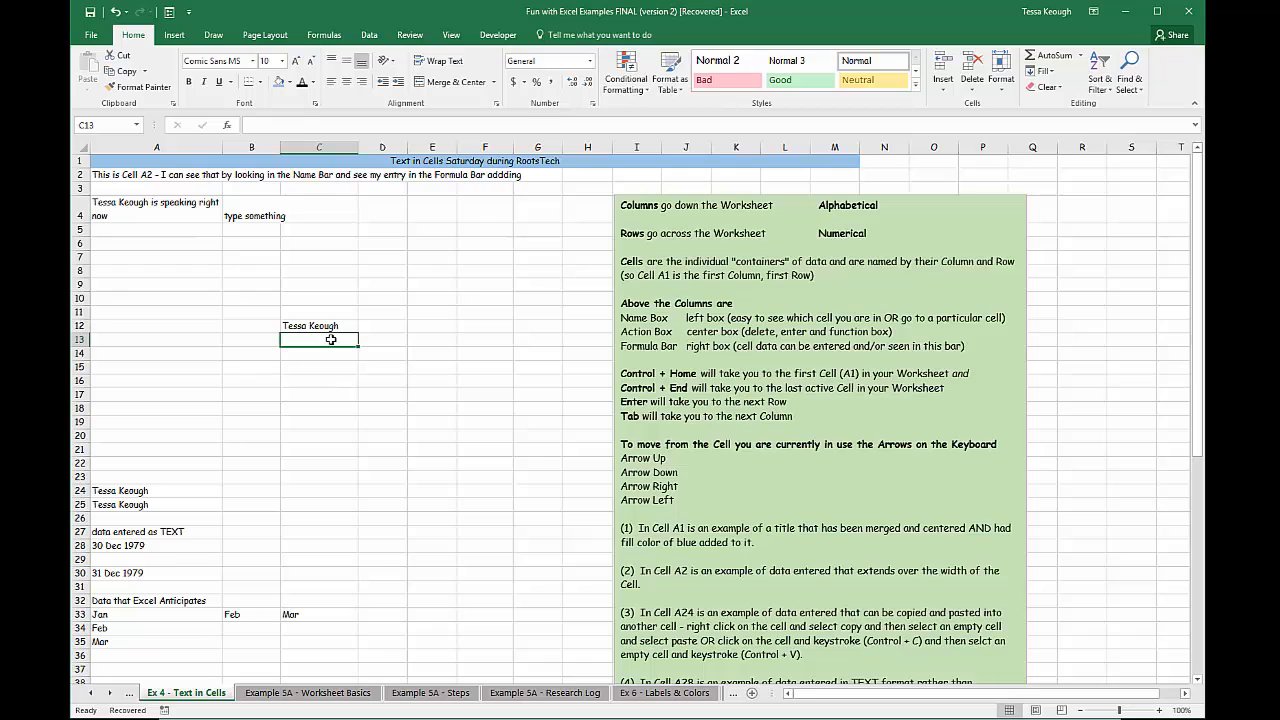
pyautogui.press('Up')
pyautogui.press('Down')
pyautogui.press('Down')
pyautogui.press('Left')
pyautogui.press('Down')
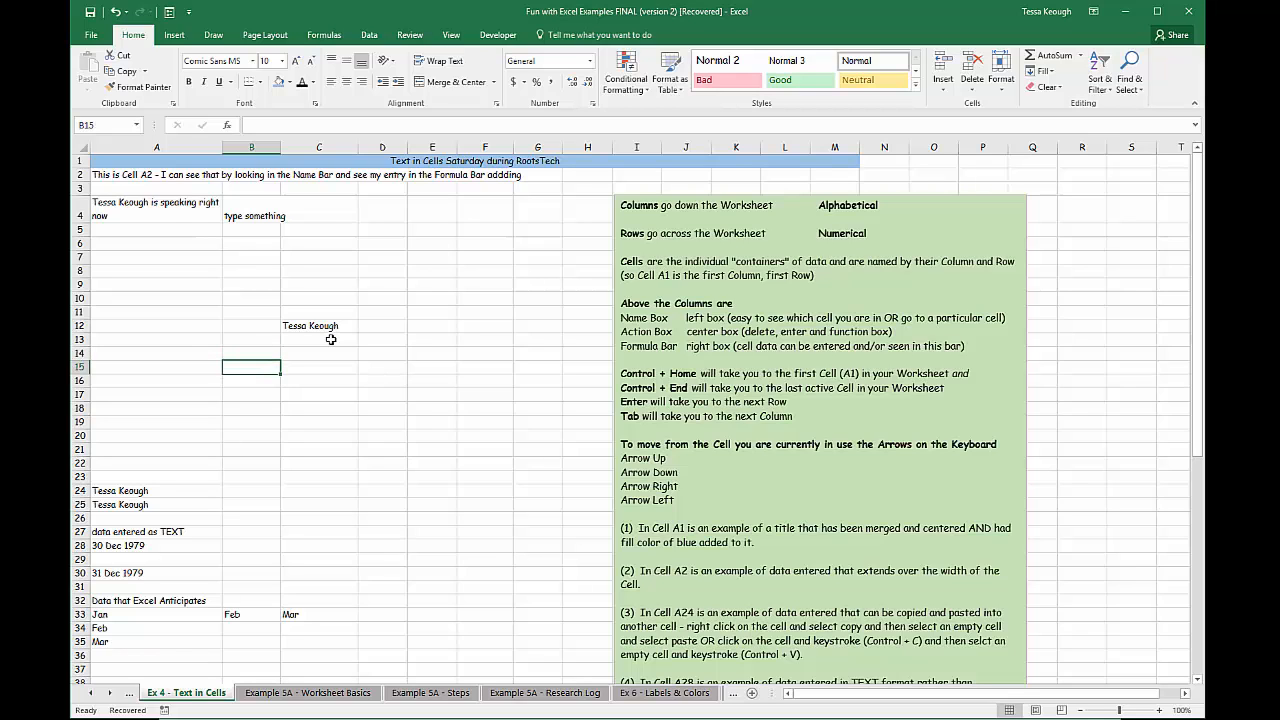
# - Copy the name in cell A24 and paste it into the empty cell E20
pyautogui.scroll(-1, 216, 452)
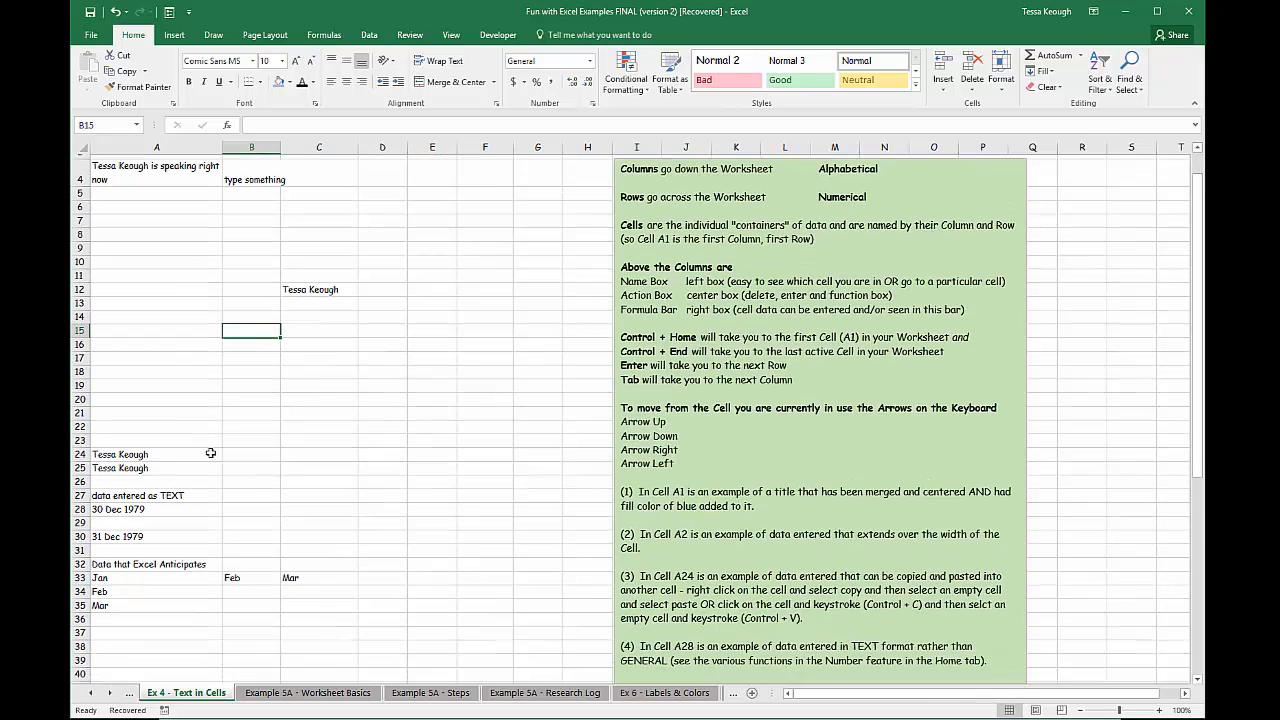
pyautogui.click(151, 450)
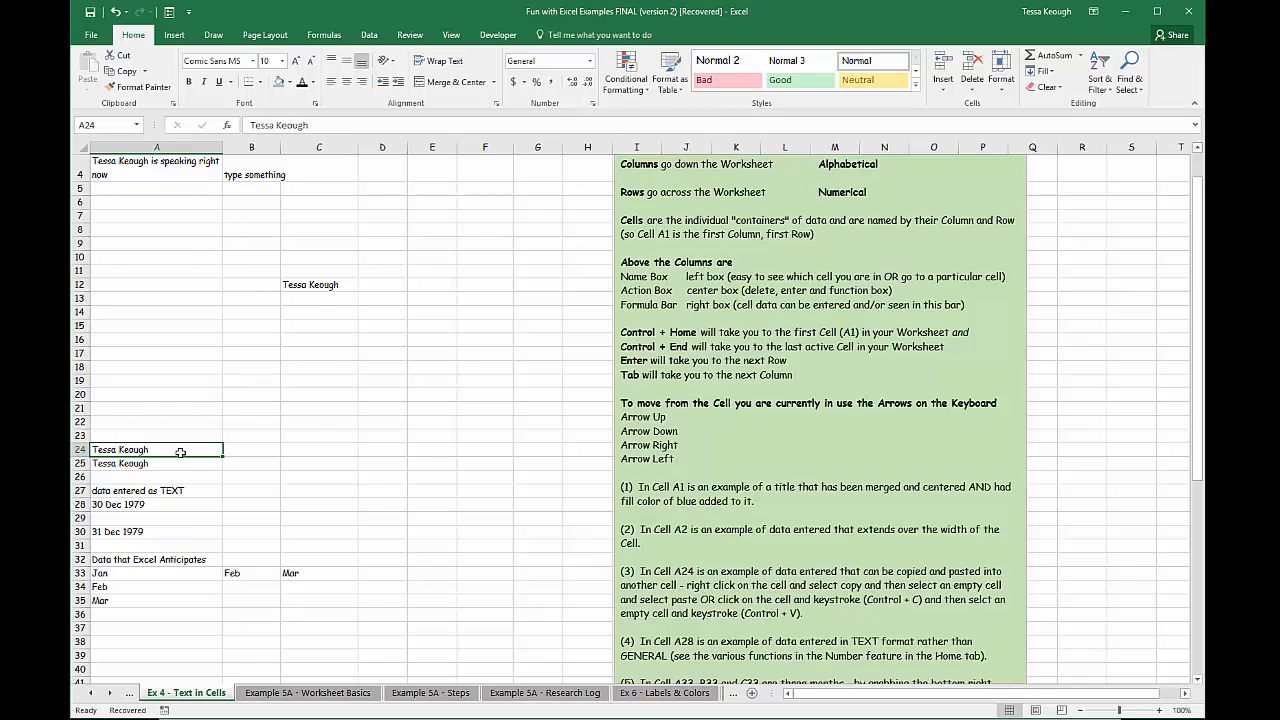
pyautogui.rightClick(180, 452)
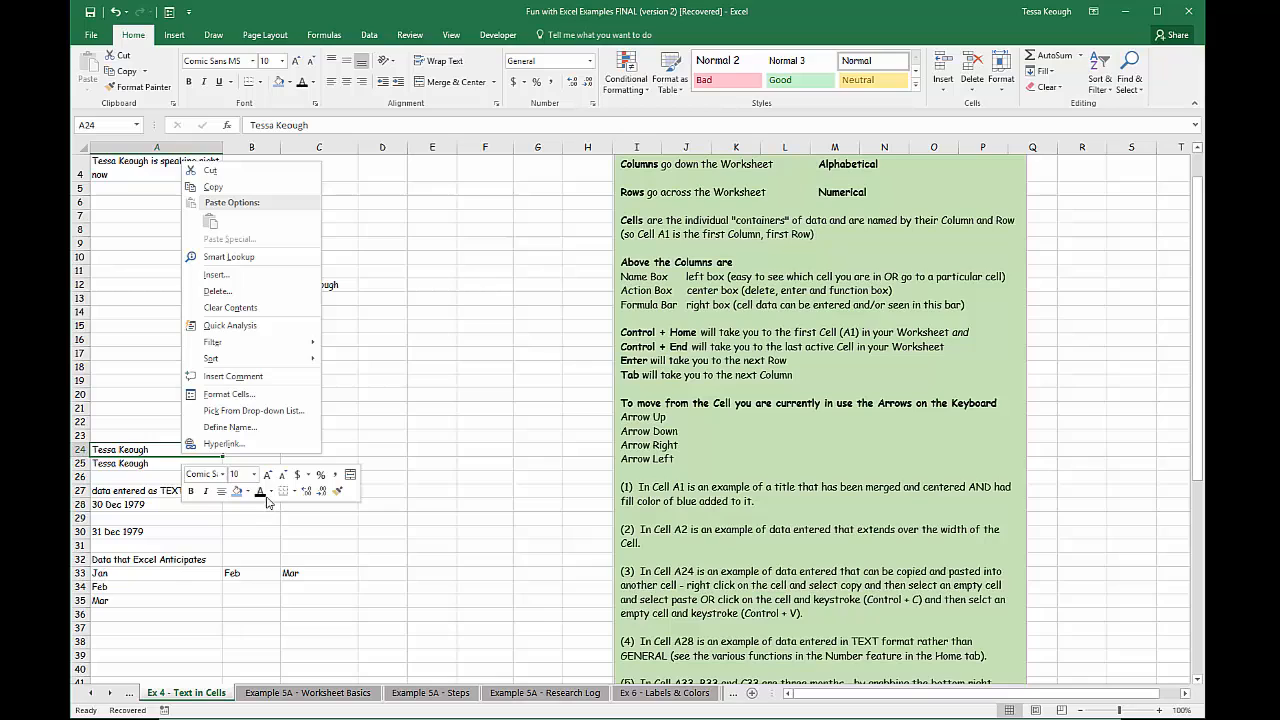
pyautogui.click(214, 188)
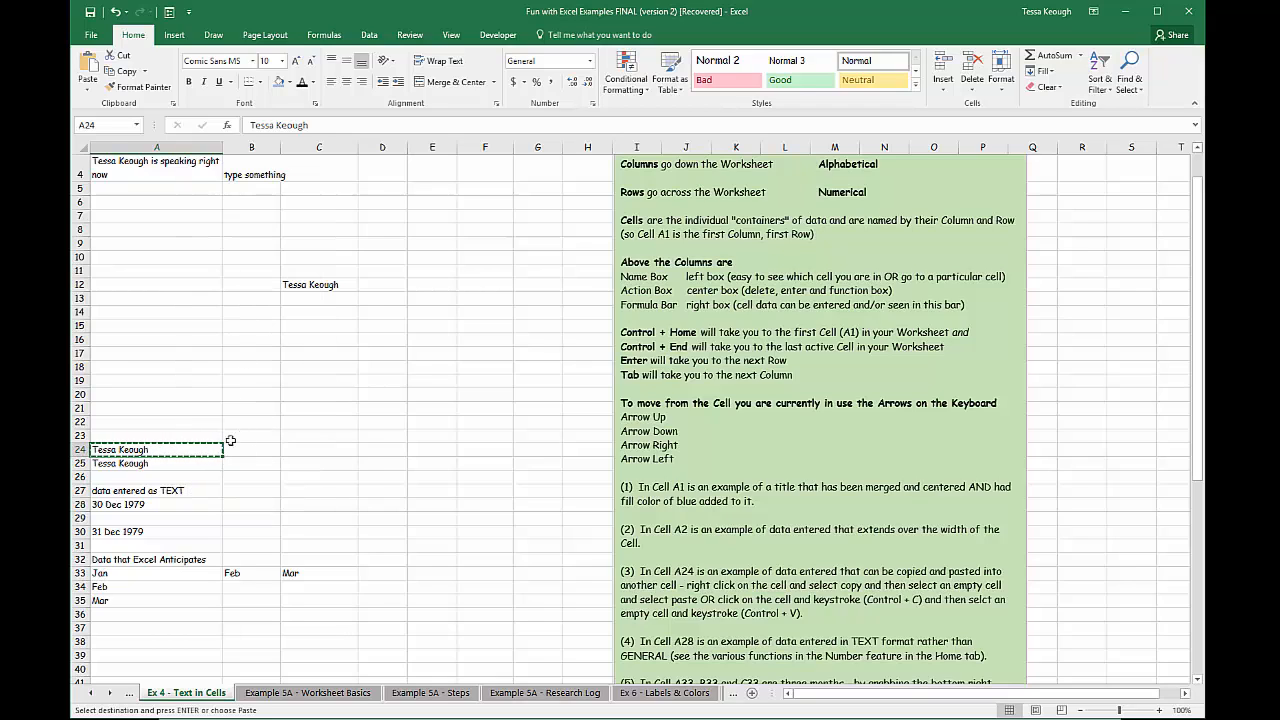
pyautogui.click(443, 397)
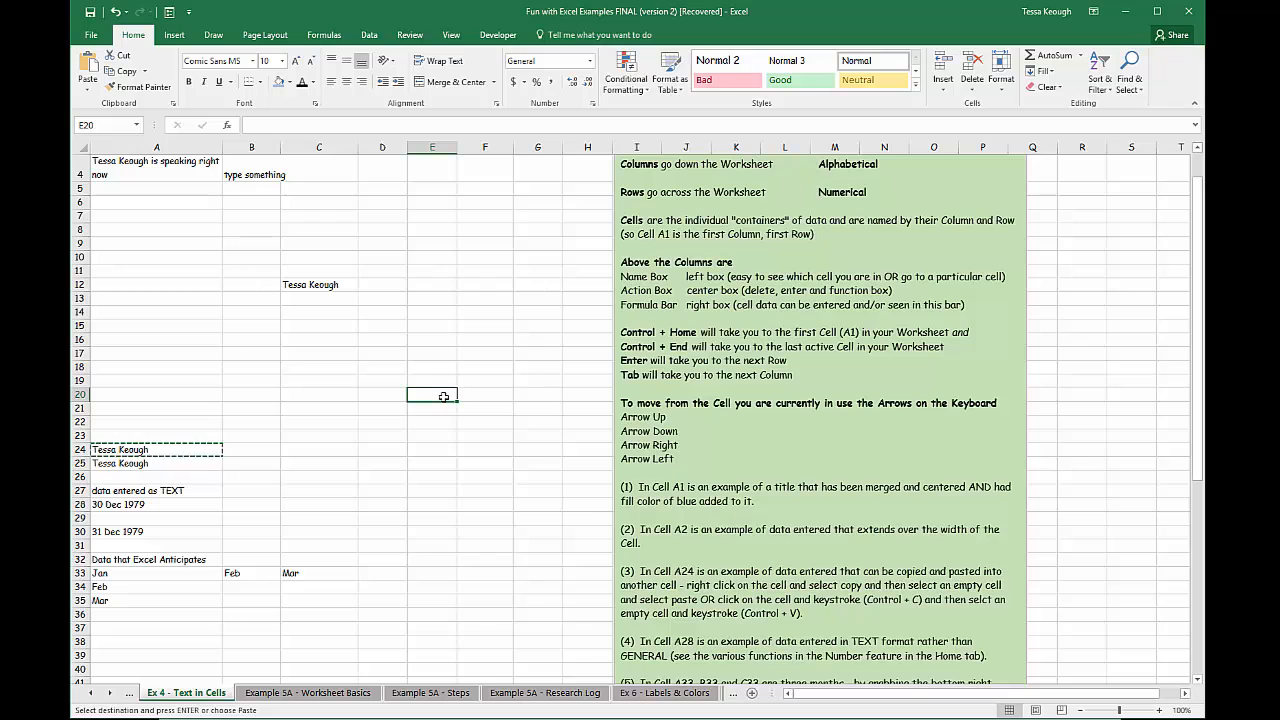
pyautogui.rightClick(443, 397)
pyautogui.click(473, 457)
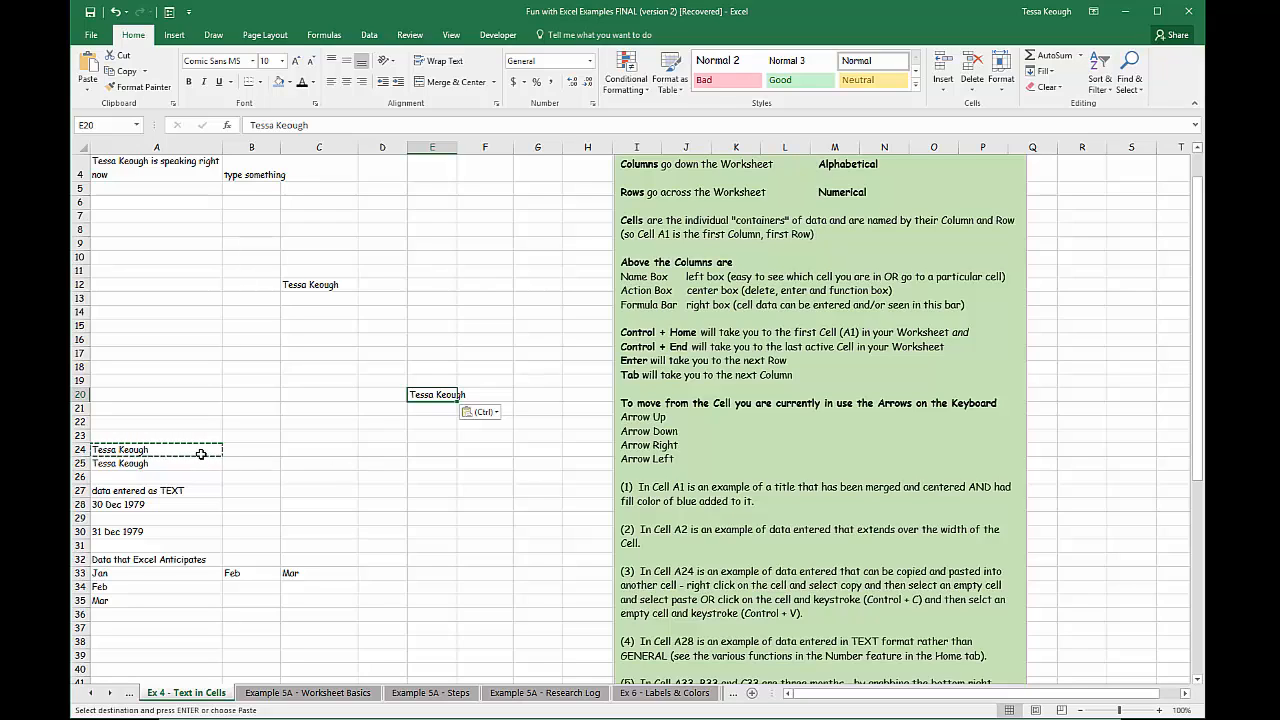
pyautogui.click(362, 450)
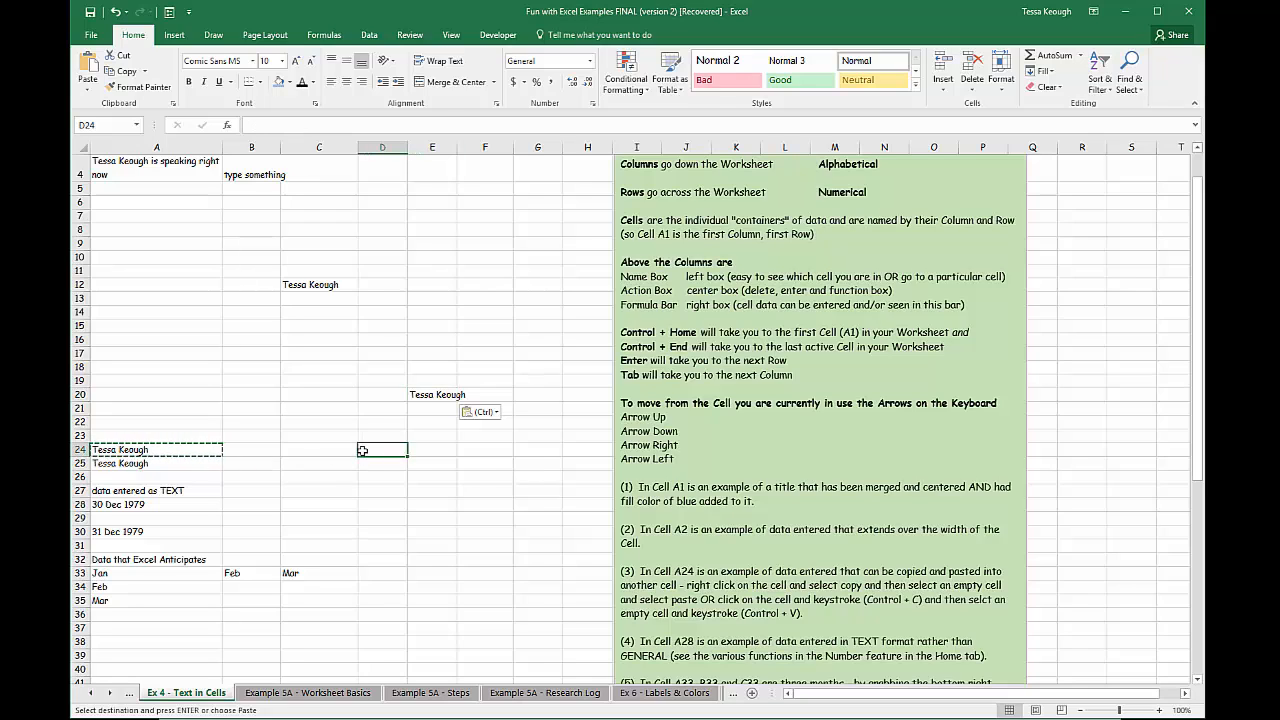
# - Paste the copied name from cell A24 into the empty cells D24 and F24
pyautogui.rightClick(362, 450)
pyautogui.click(392, 222)
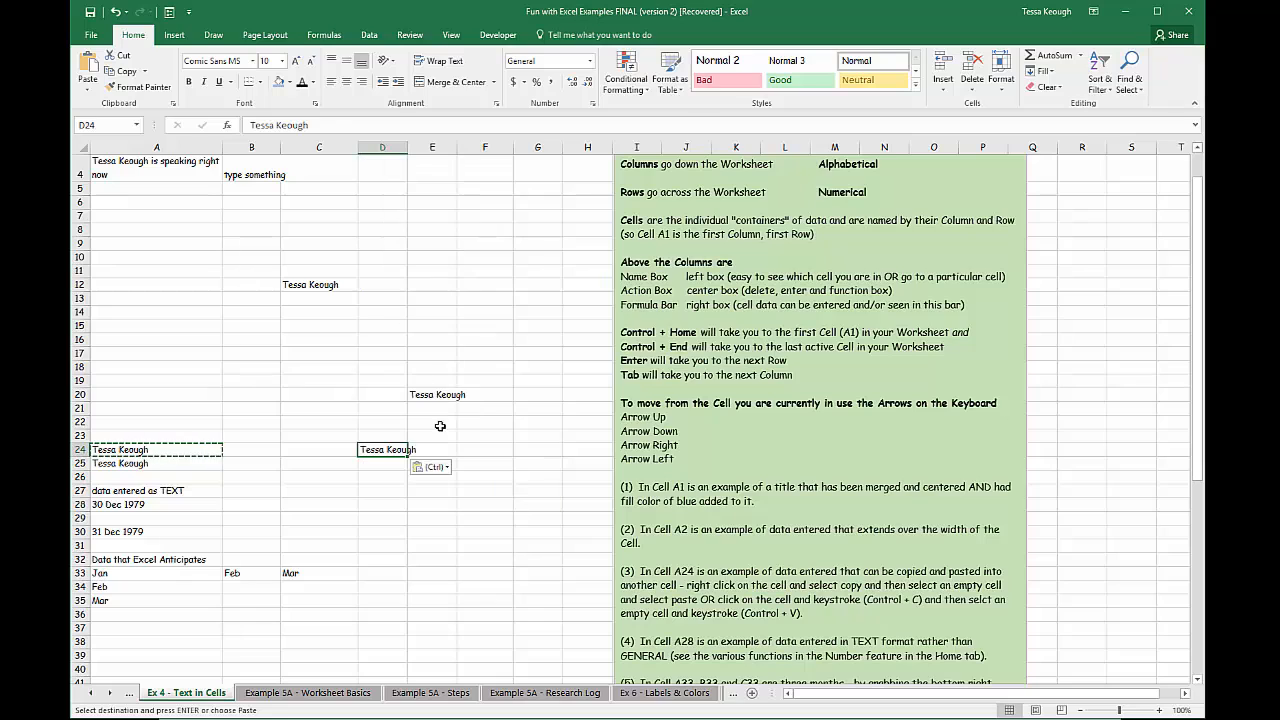
pyautogui.click(497, 448)
pyautogui.rightClick(500, 450)
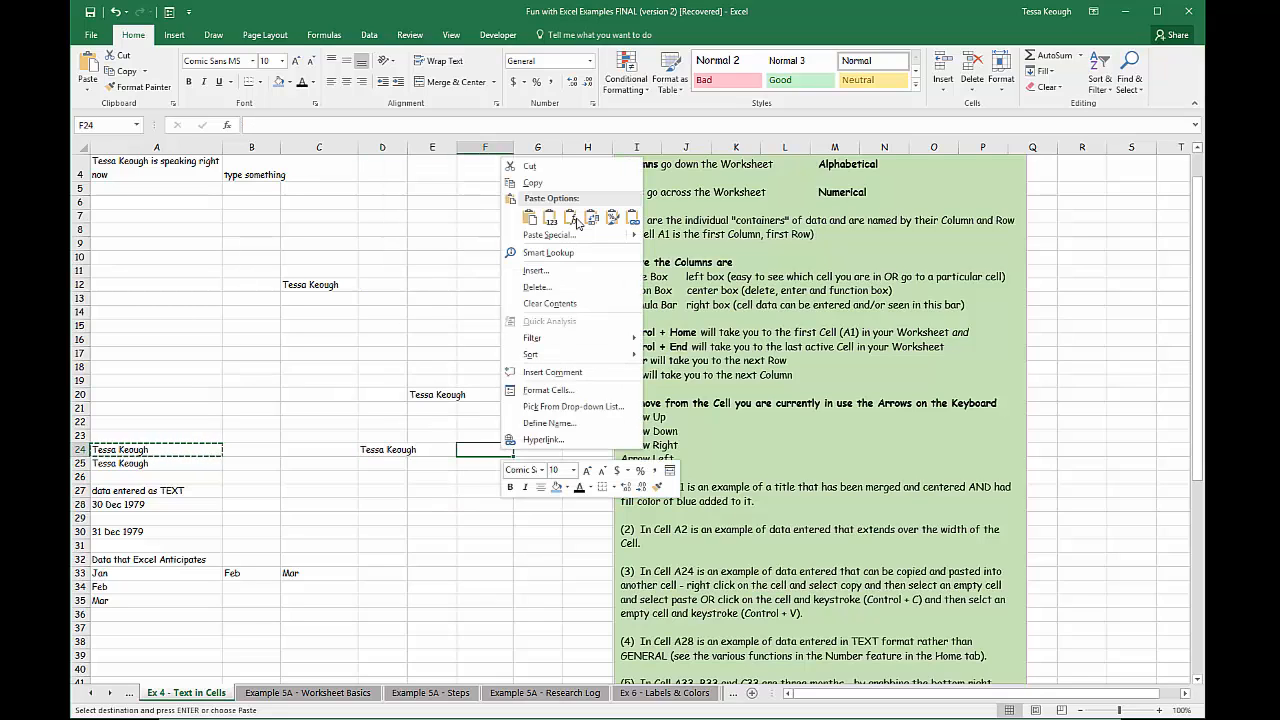
pyautogui.click(531, 218)
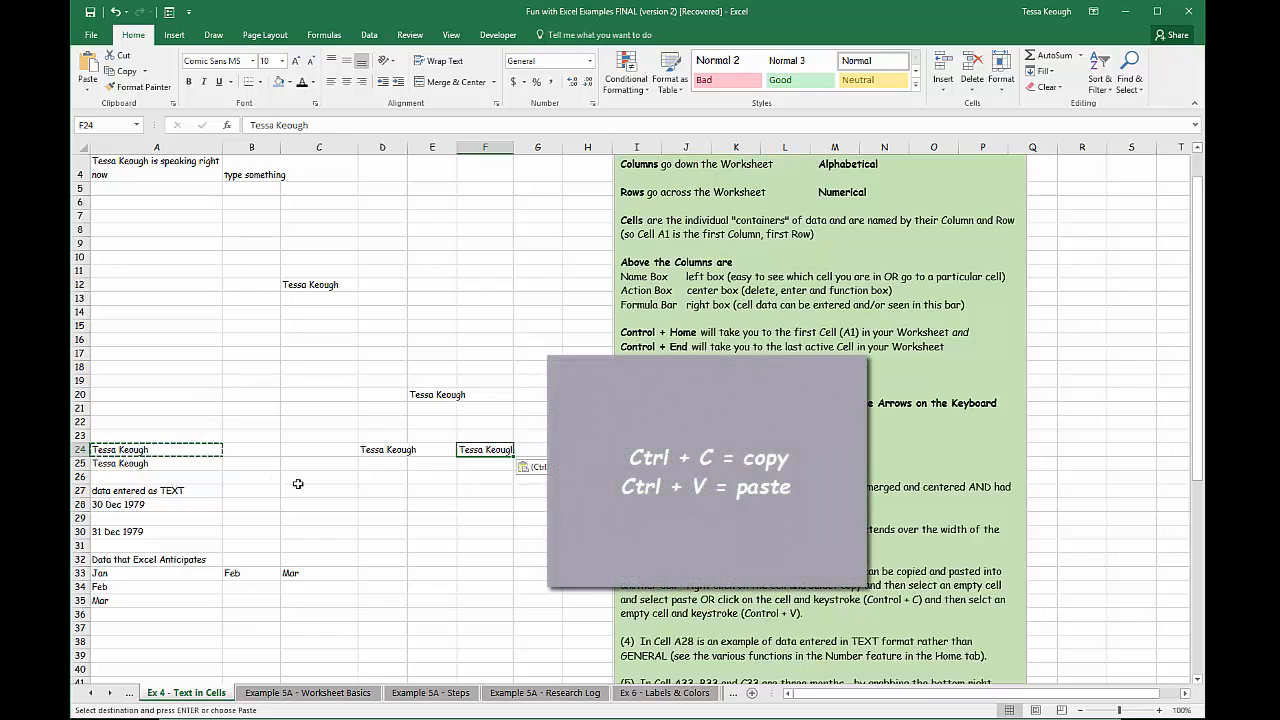
# - Paste the copied name into cells C27 and E28, and end copy mode
pyautogui.click(313, 487)
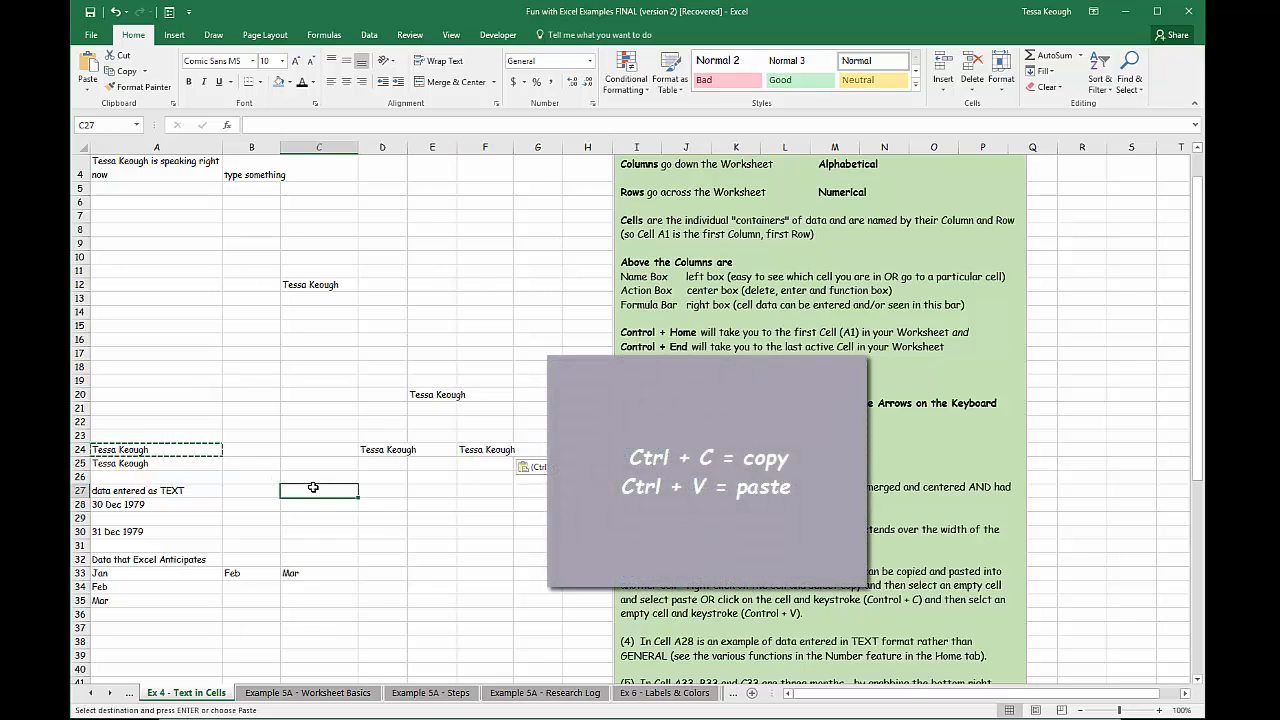
pyautogui.hotkey('ctrl', 'v')
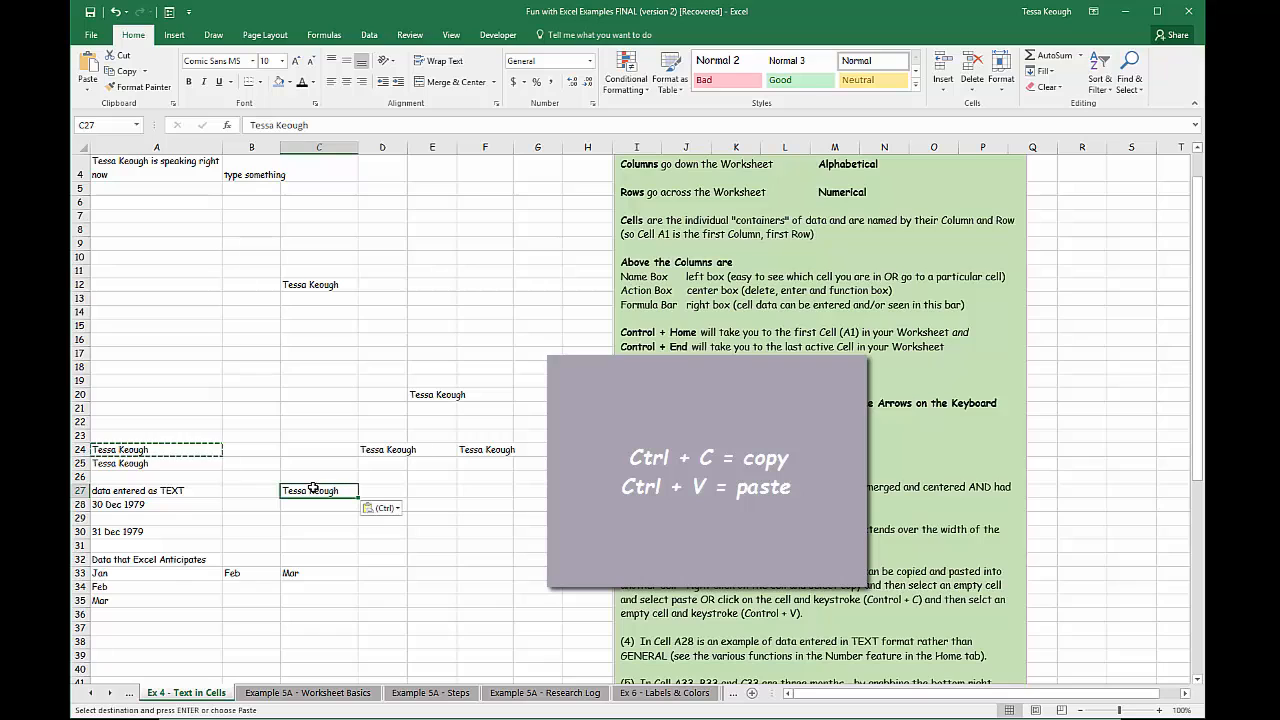
pyautogui.click(419, 506)
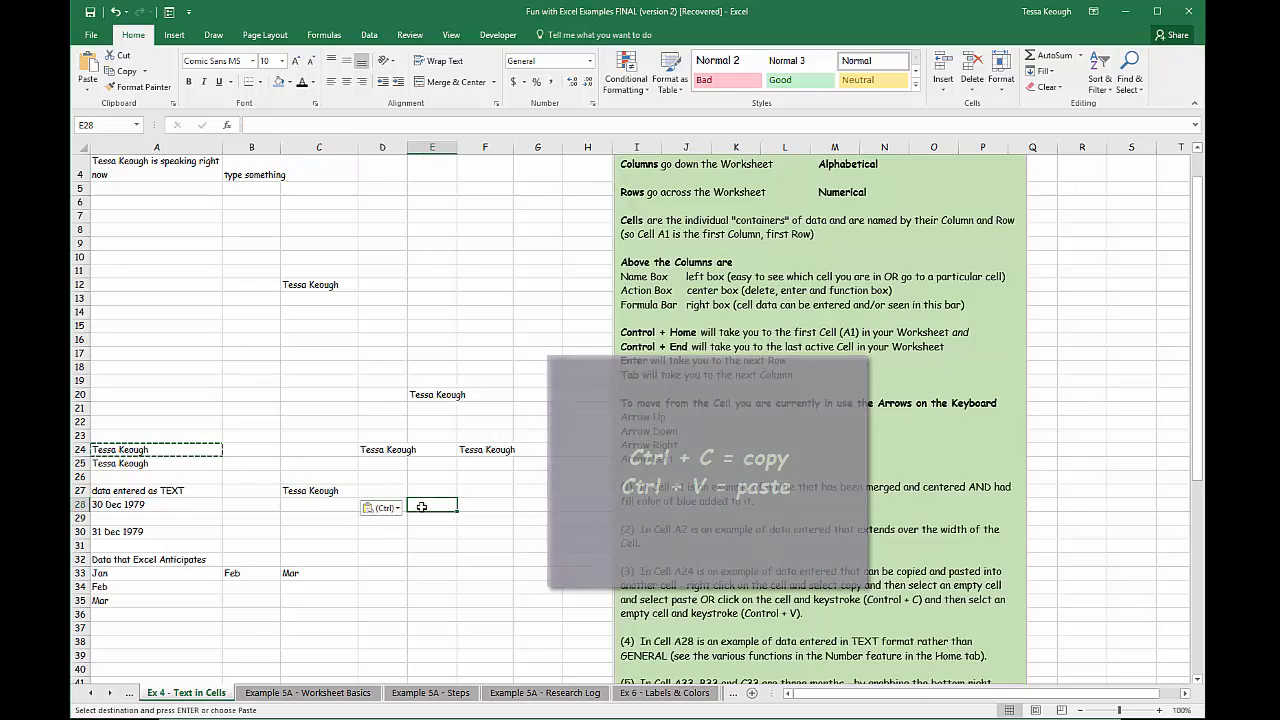
pyautogui.hotkey('ctrl', 'v')
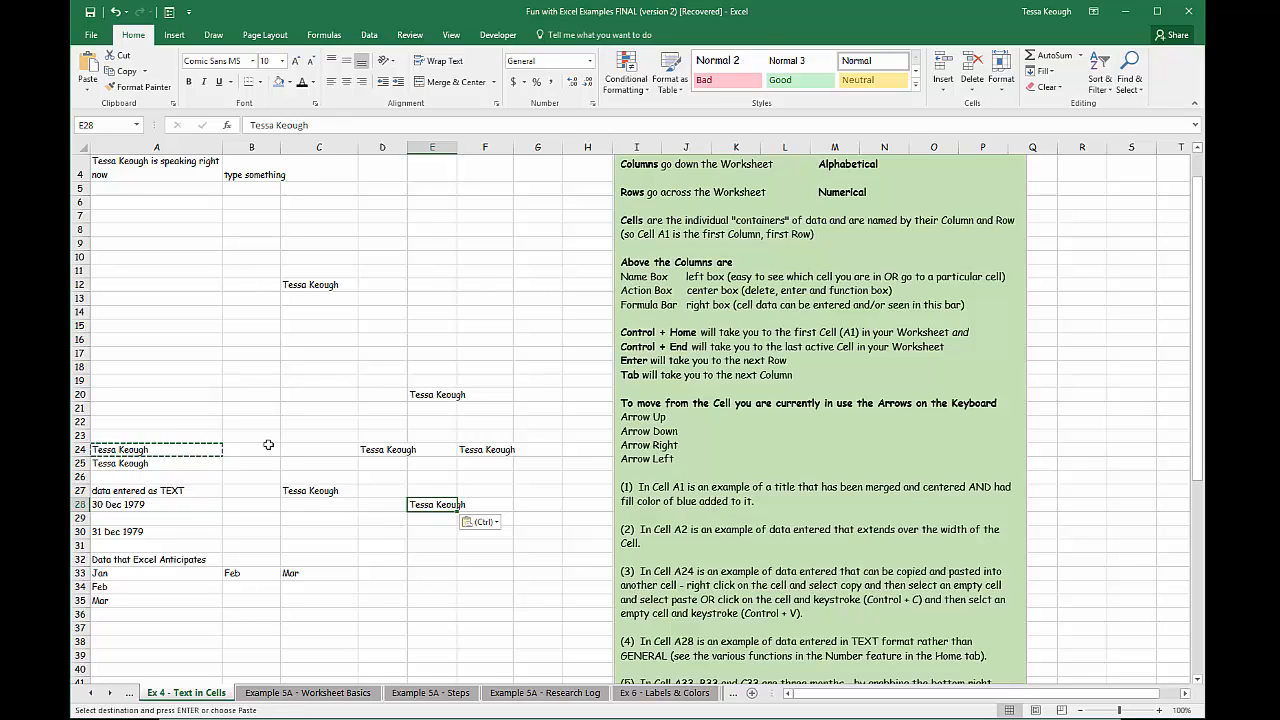
pyautogui.press('Escape')
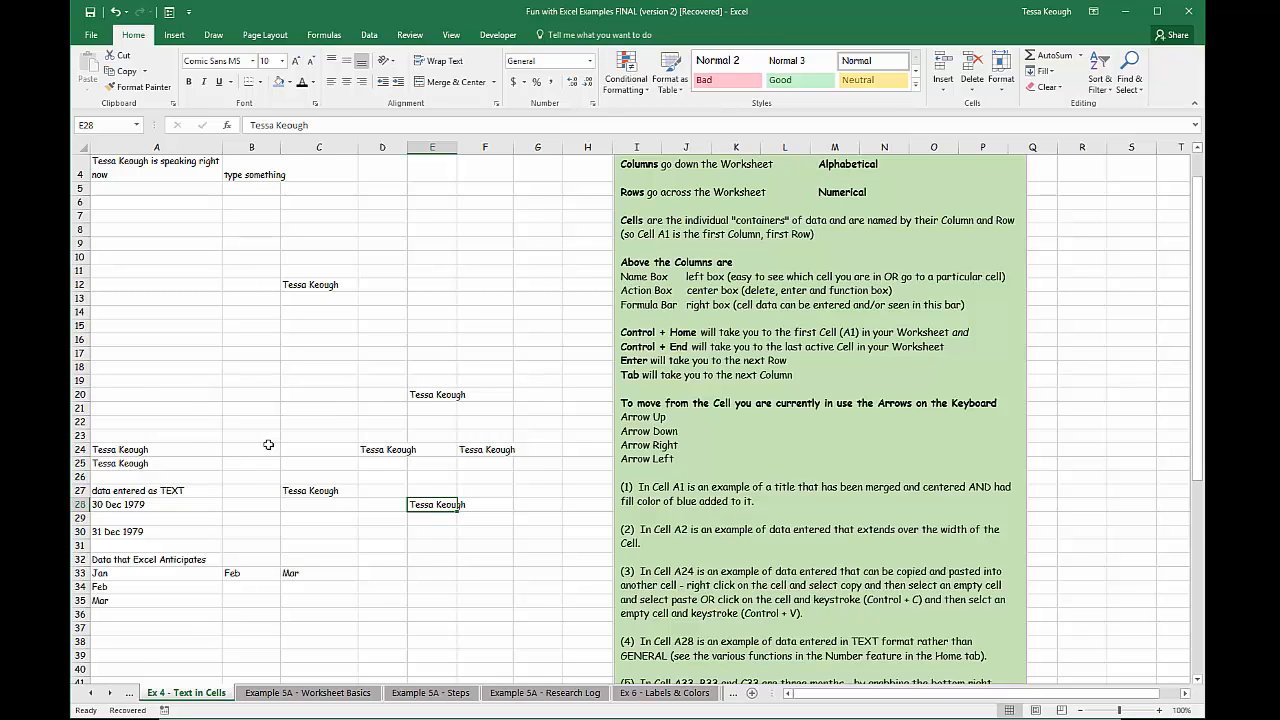
# - Open the number format settings for cell A27 and examine the Text, Special and General categories
pyautogui.scroll(-3, 268, 444)
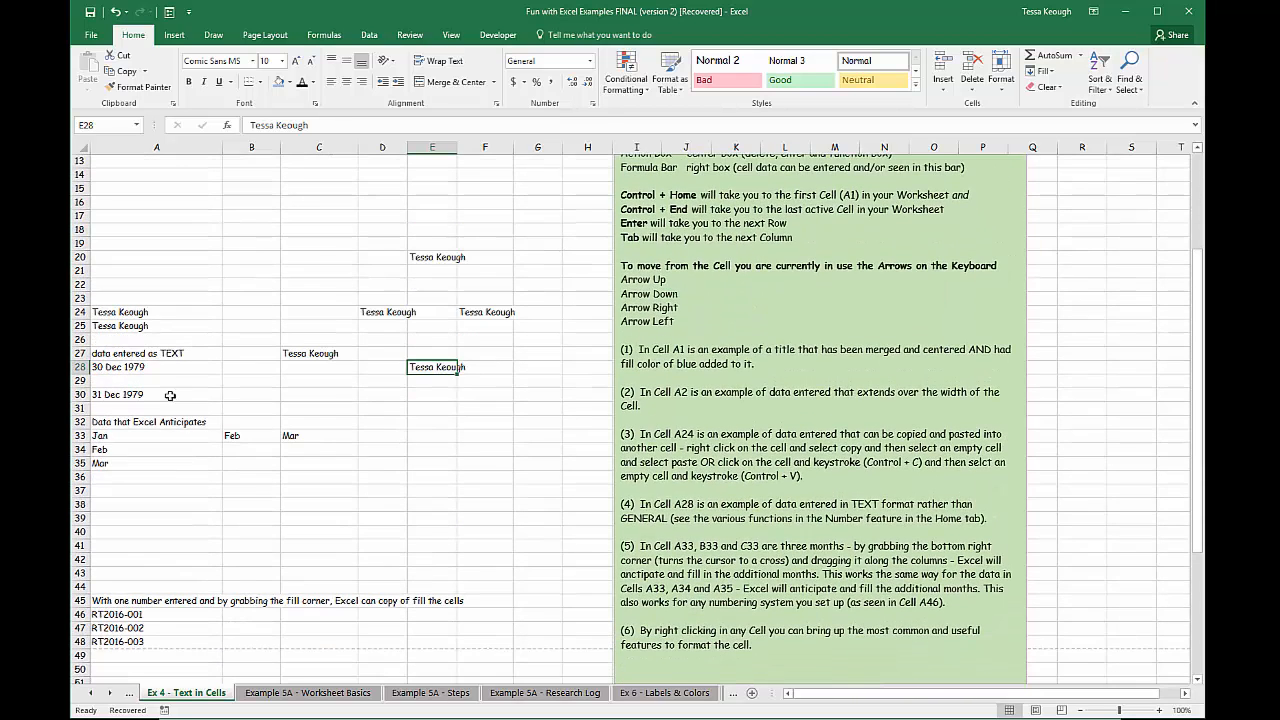
pyautogui.click(160, 355)
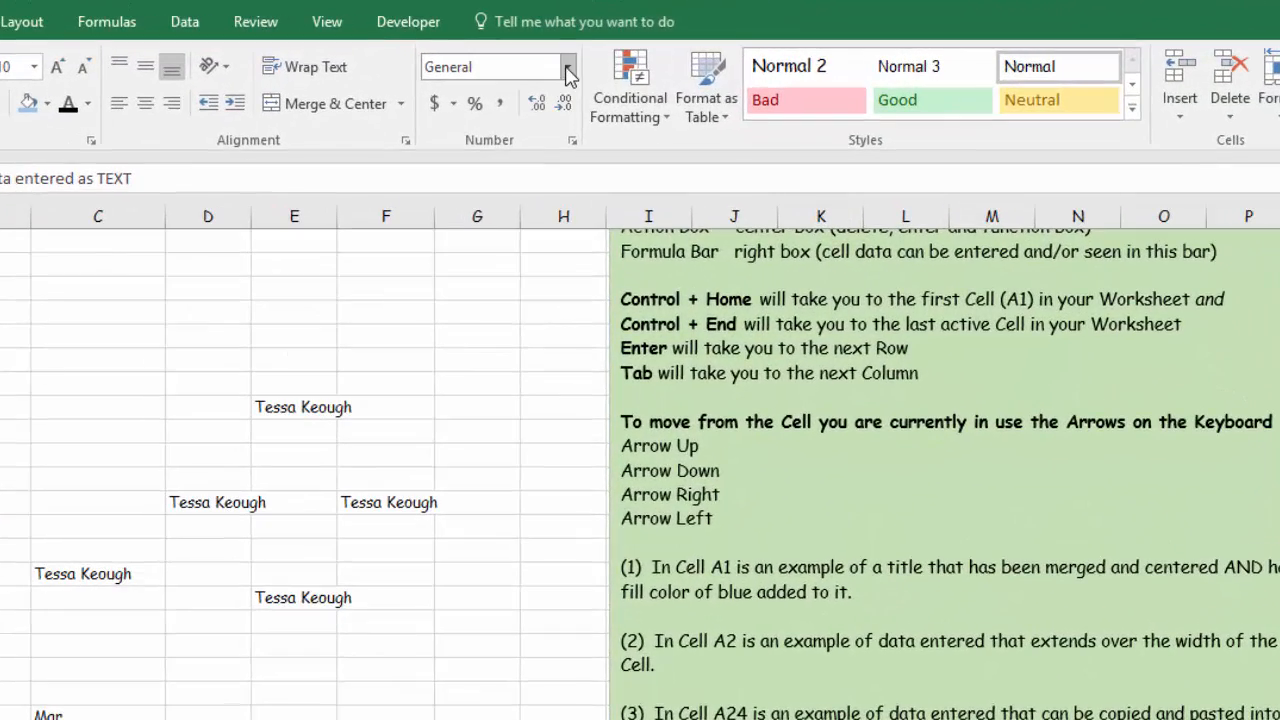
pyautogui.click(572, 140)
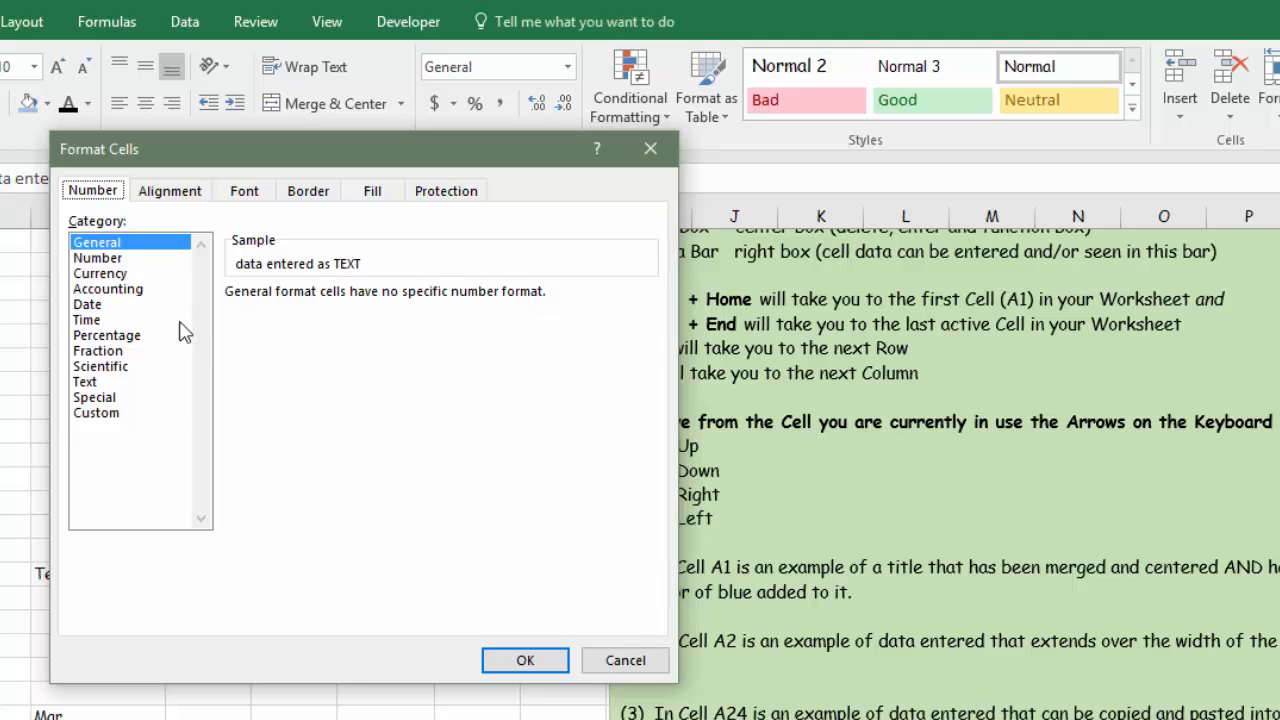
pyautogui.click(102, 384)
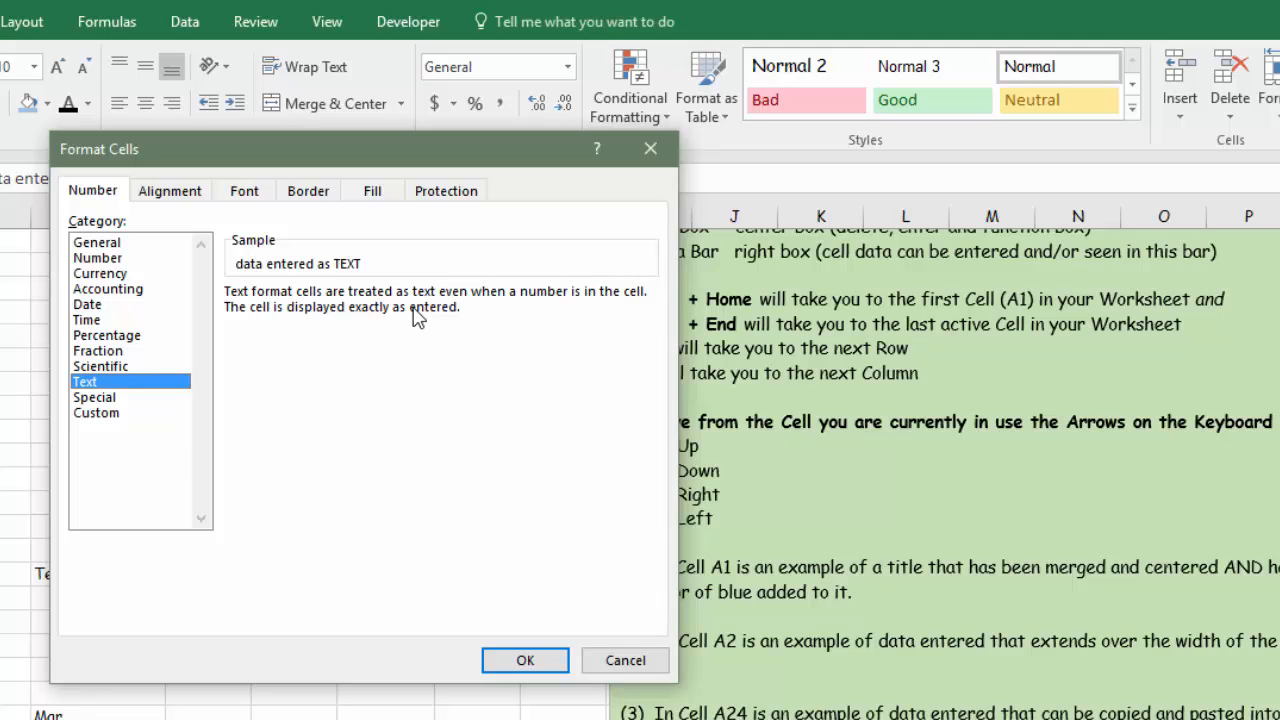
pyautogui.click(97, 398)
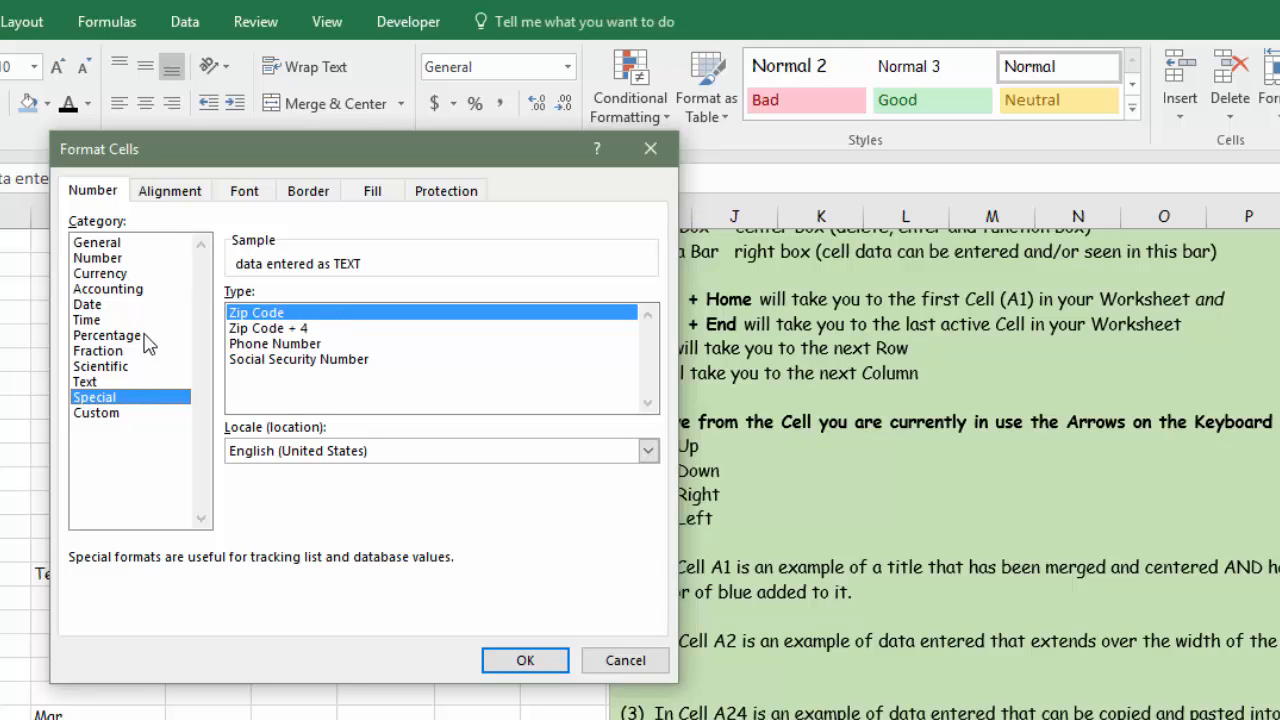
pyautogui.click(146, 250)
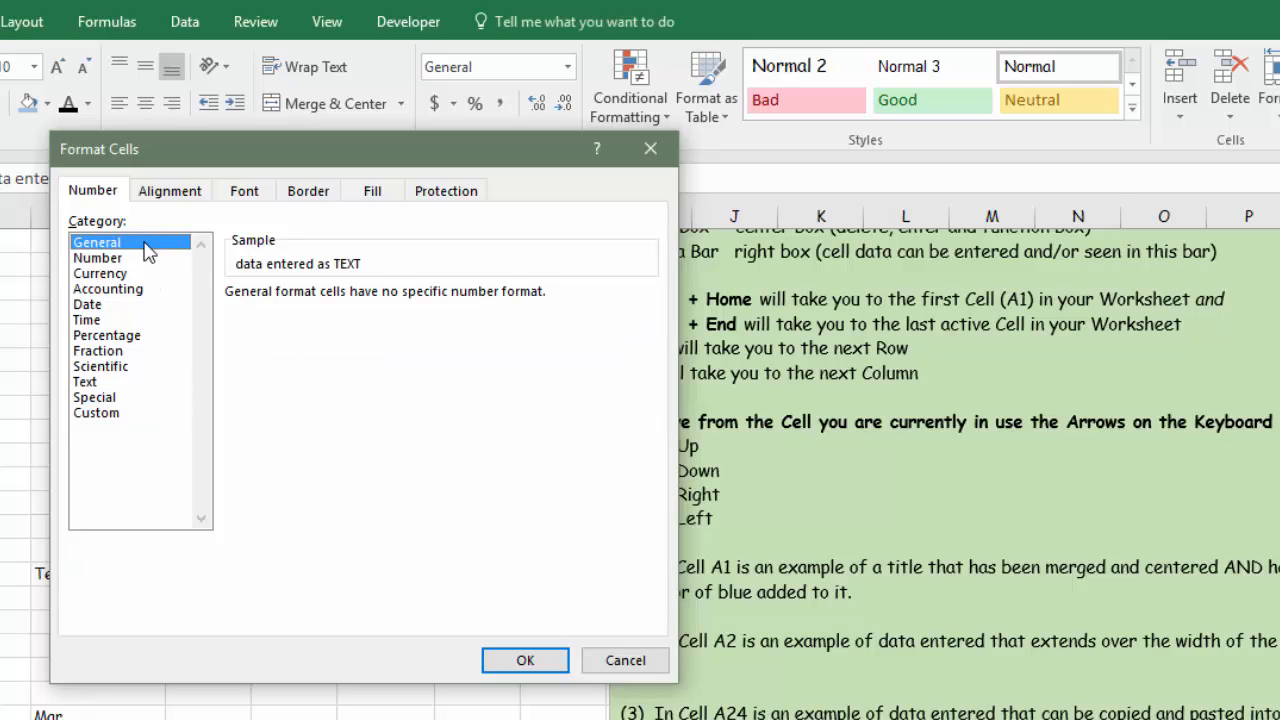
# - Examine the Date category with its 14-Mar-2012 type, and the Text, Currency, Accounting and Number categories for cell A27
pyautogui.click(107, 308)
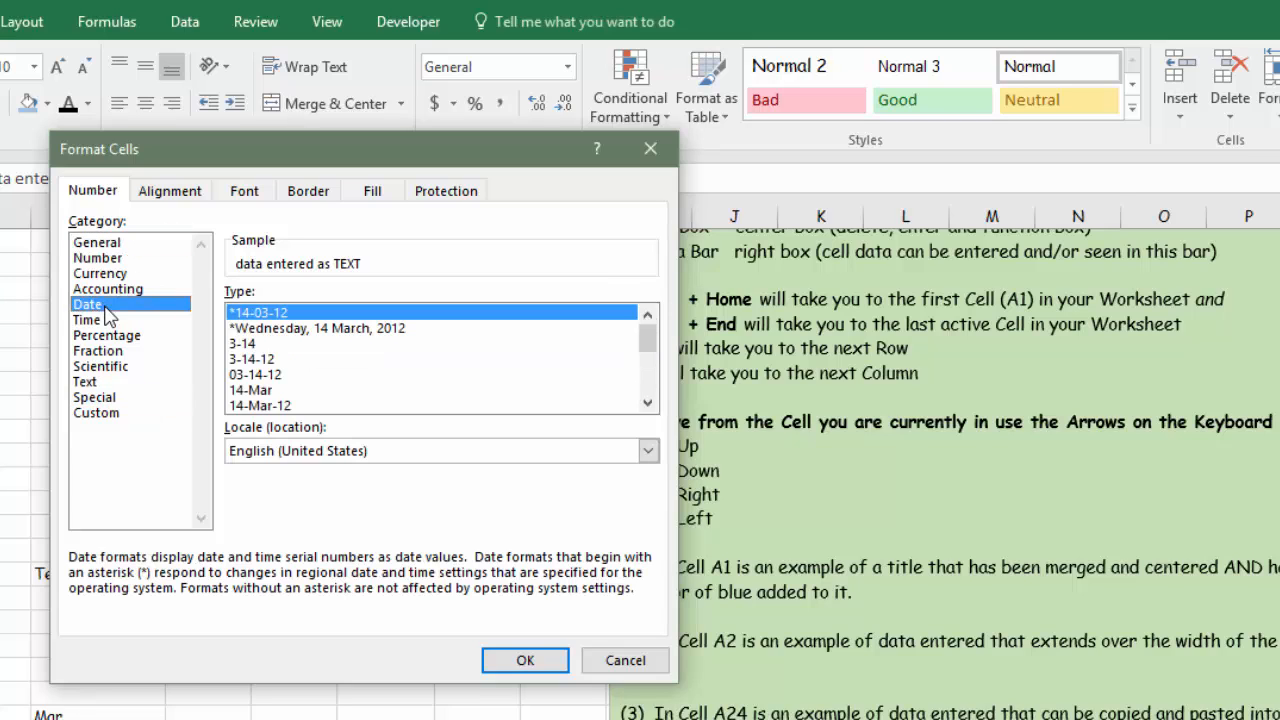
pyautogui.moveTo(648, 340); pyautogui.dragTo(647, 400)
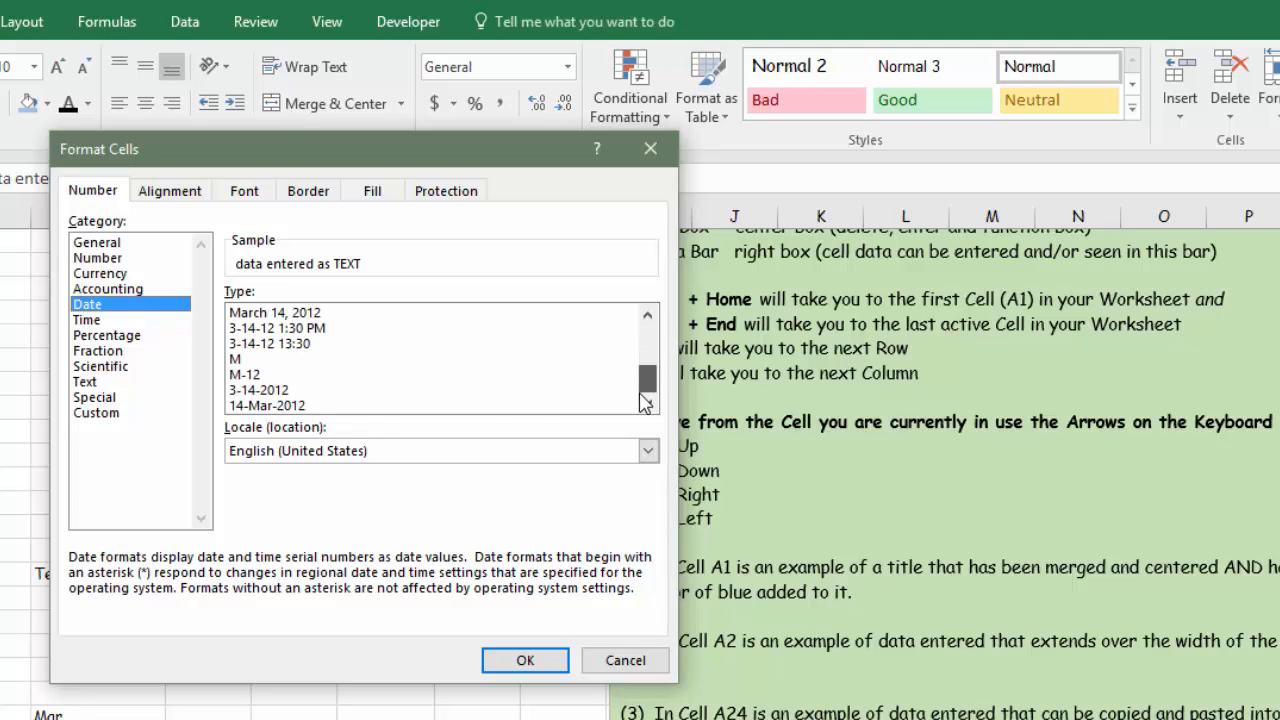
pyautogui.click(299, 406)
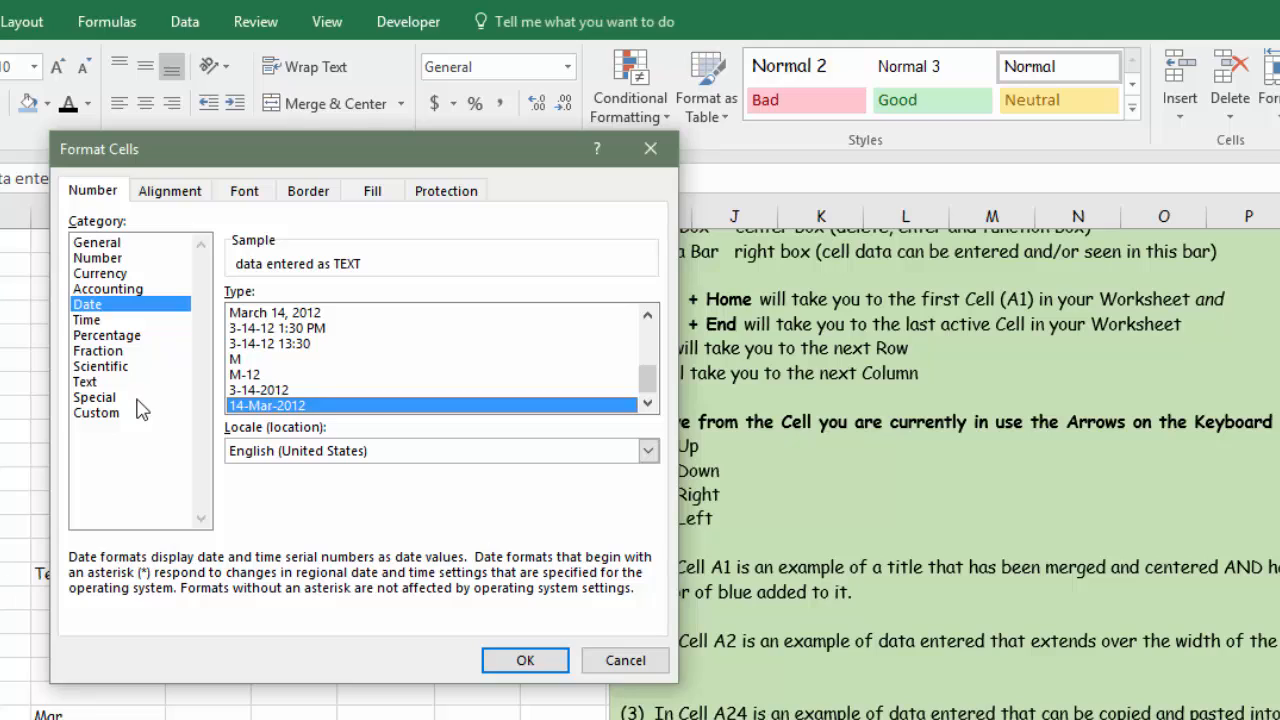
pyautogui.click(86, 382)
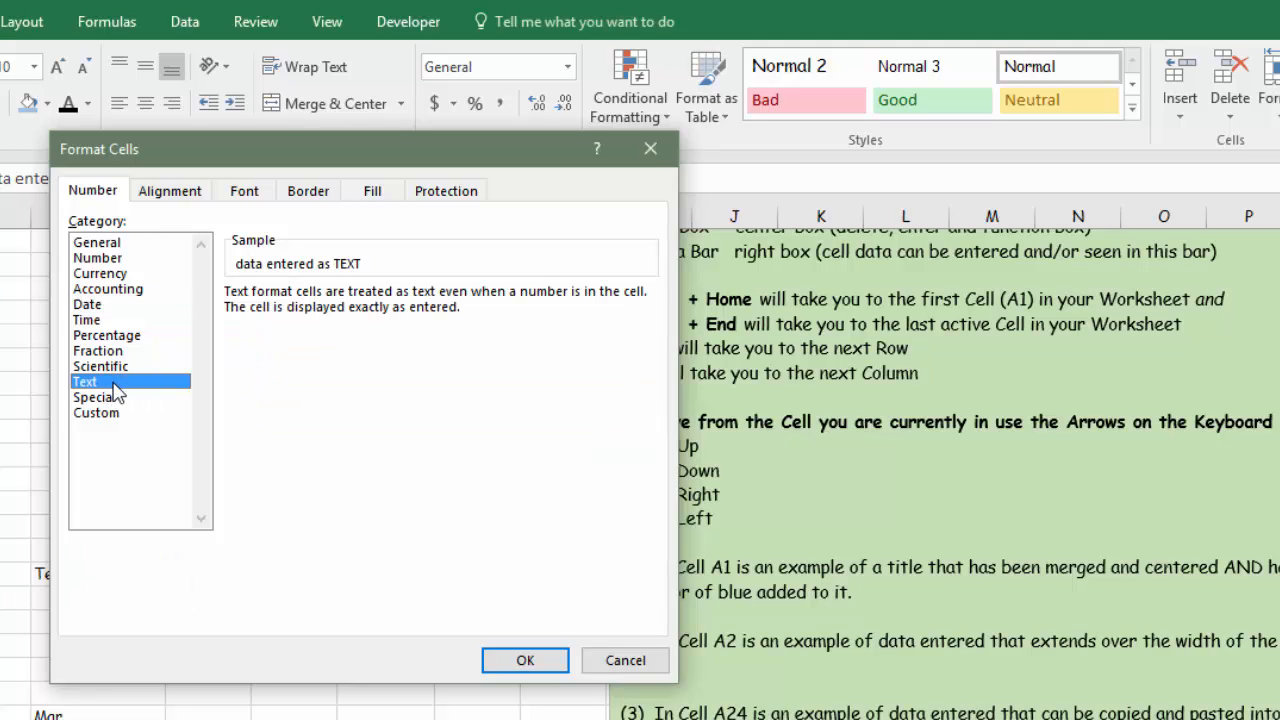
pyautogui.click(120, 277)
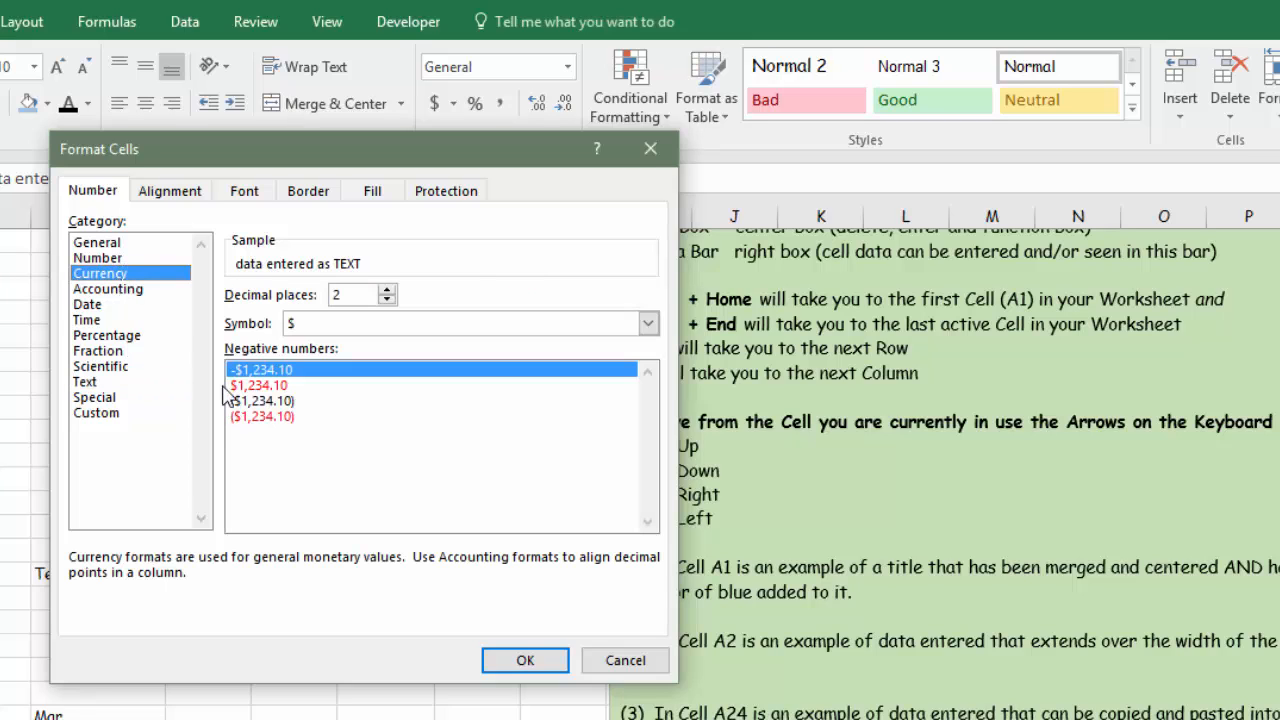
pyautogui.click(110, 289)
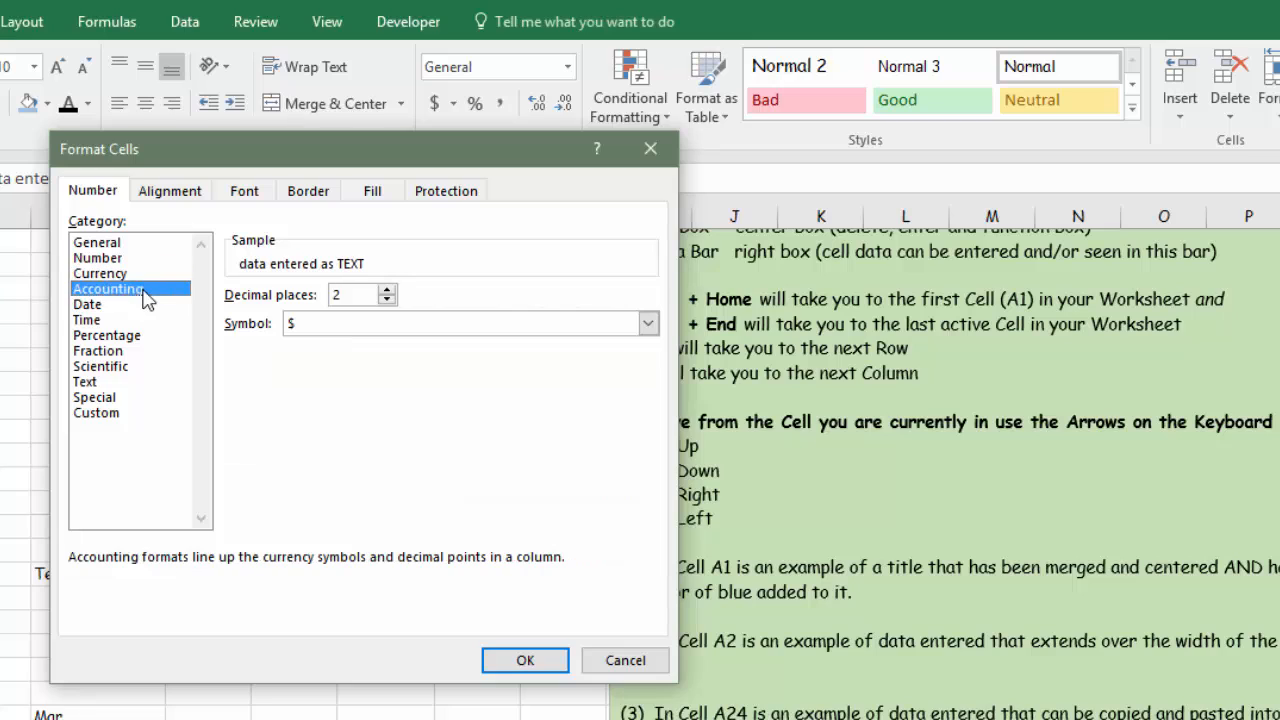
pyautogui.click(127, 262)
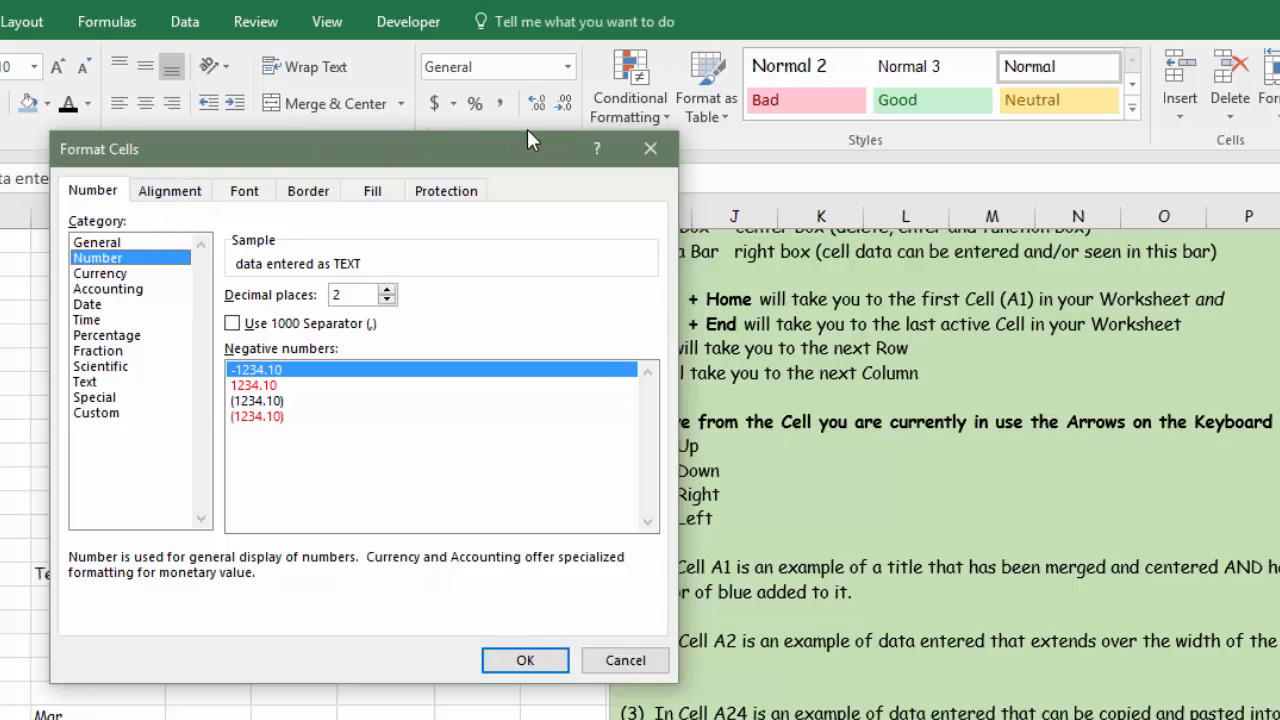
# - Examine the alignment, font, border, fill and protection settings for cell A27, and close the cell formatting options without applying anything
pyautogui.moveTo(528, 160); pyautogui.dragTo(534, 239)
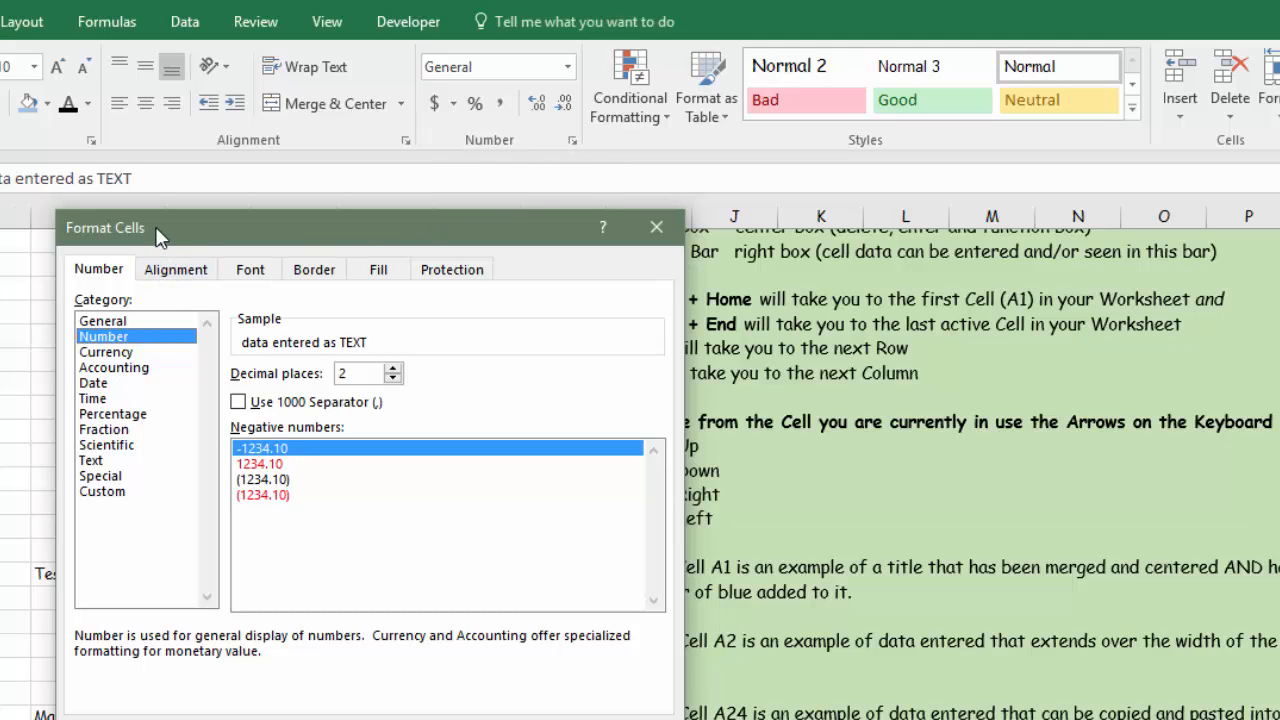
pyautogui.click(168, 276)
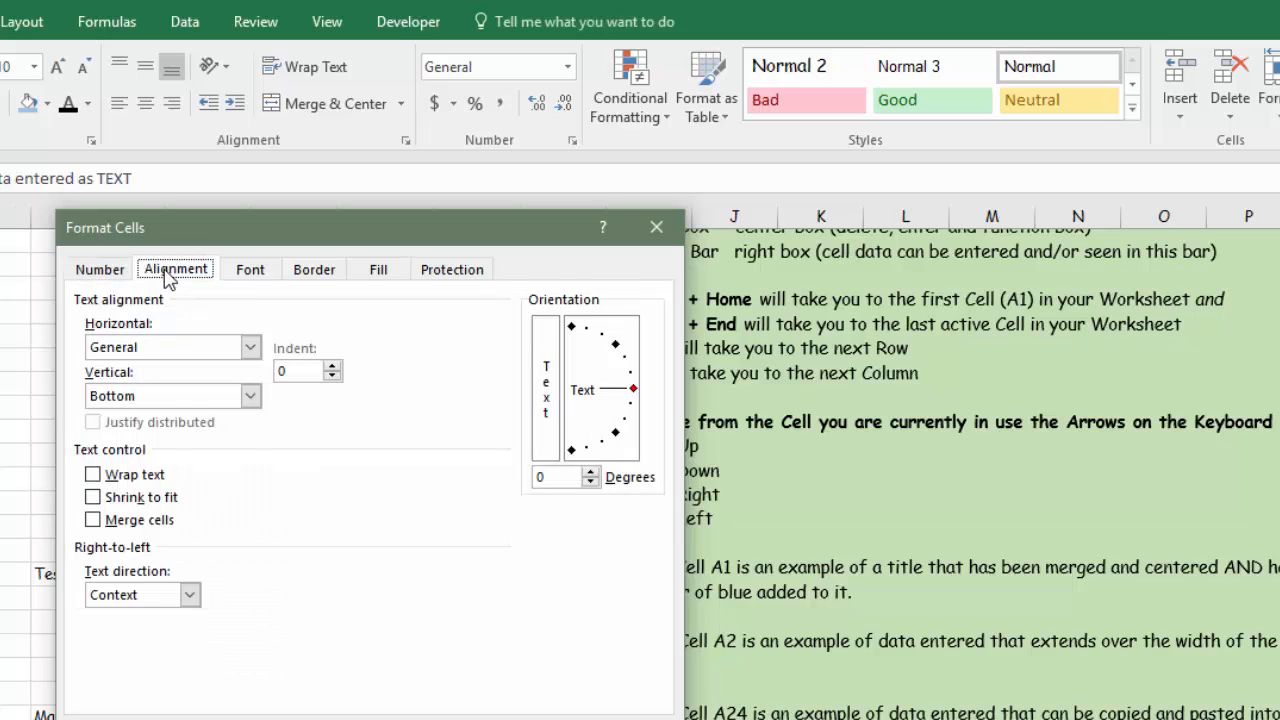
pyautogui.click(249, 273)
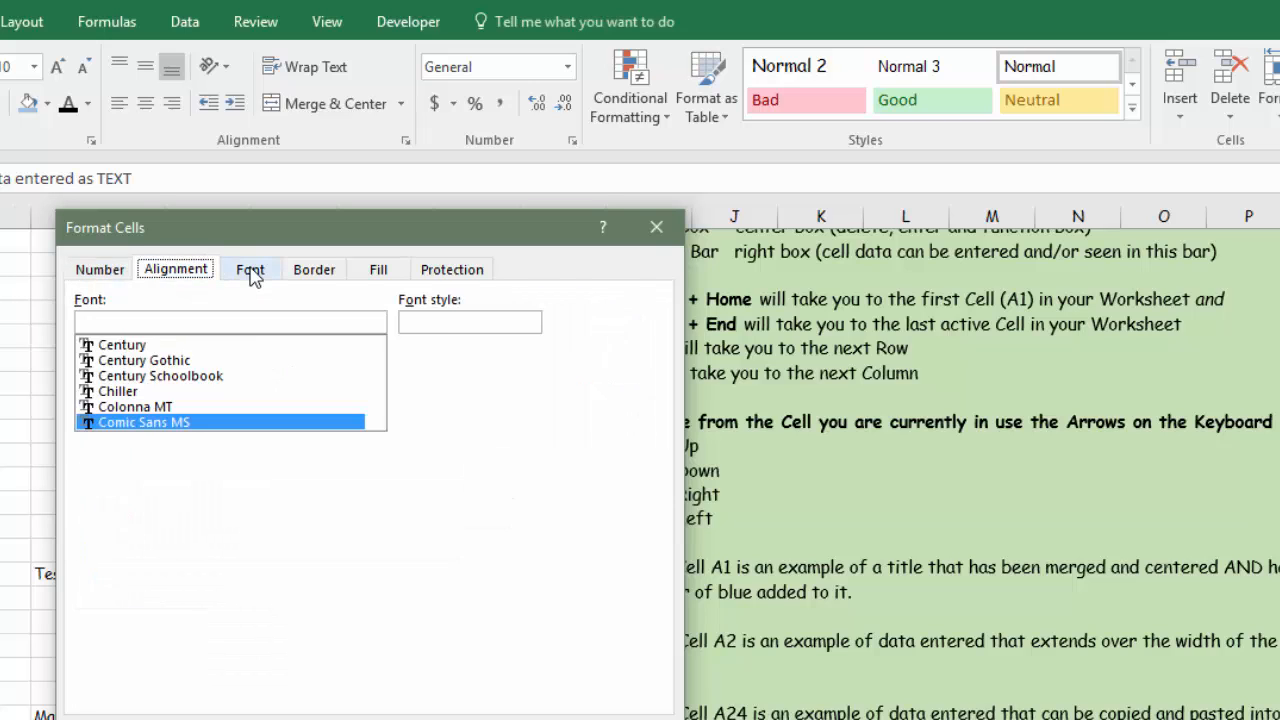
pyautogui.click(311, 275)
pyautogui.click(378, 270)
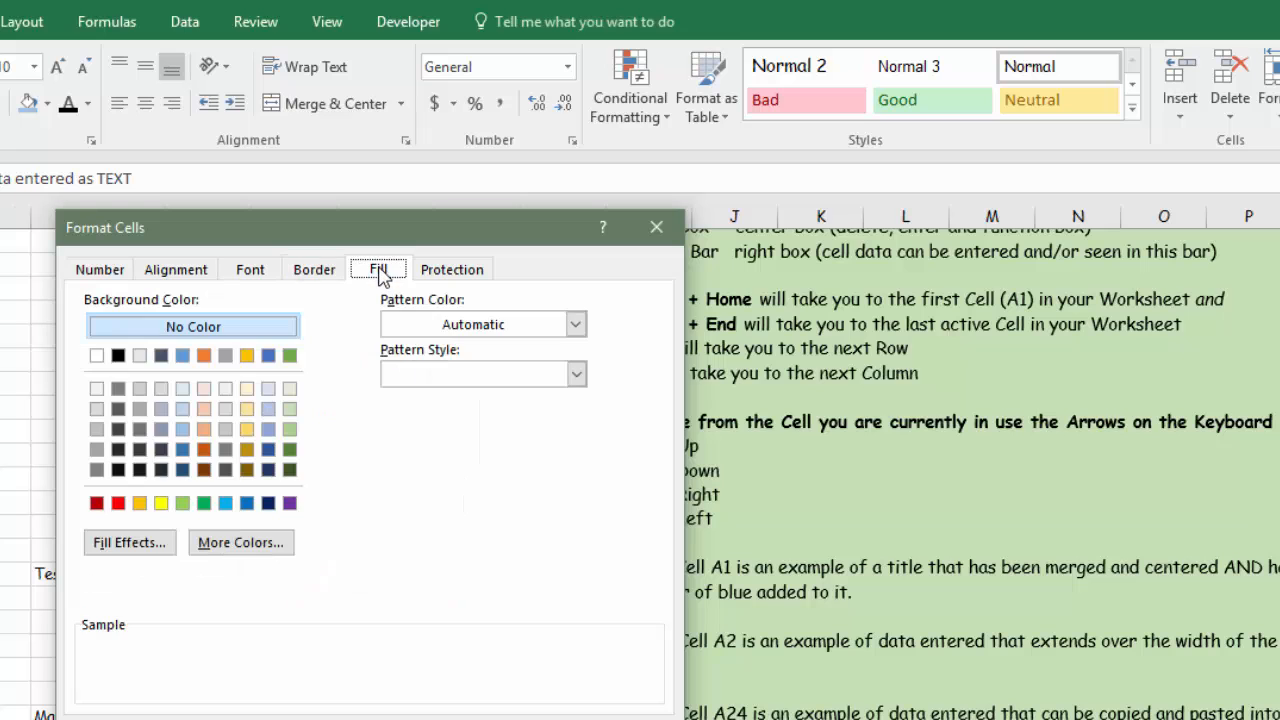
pyautogui.click(435, 272)
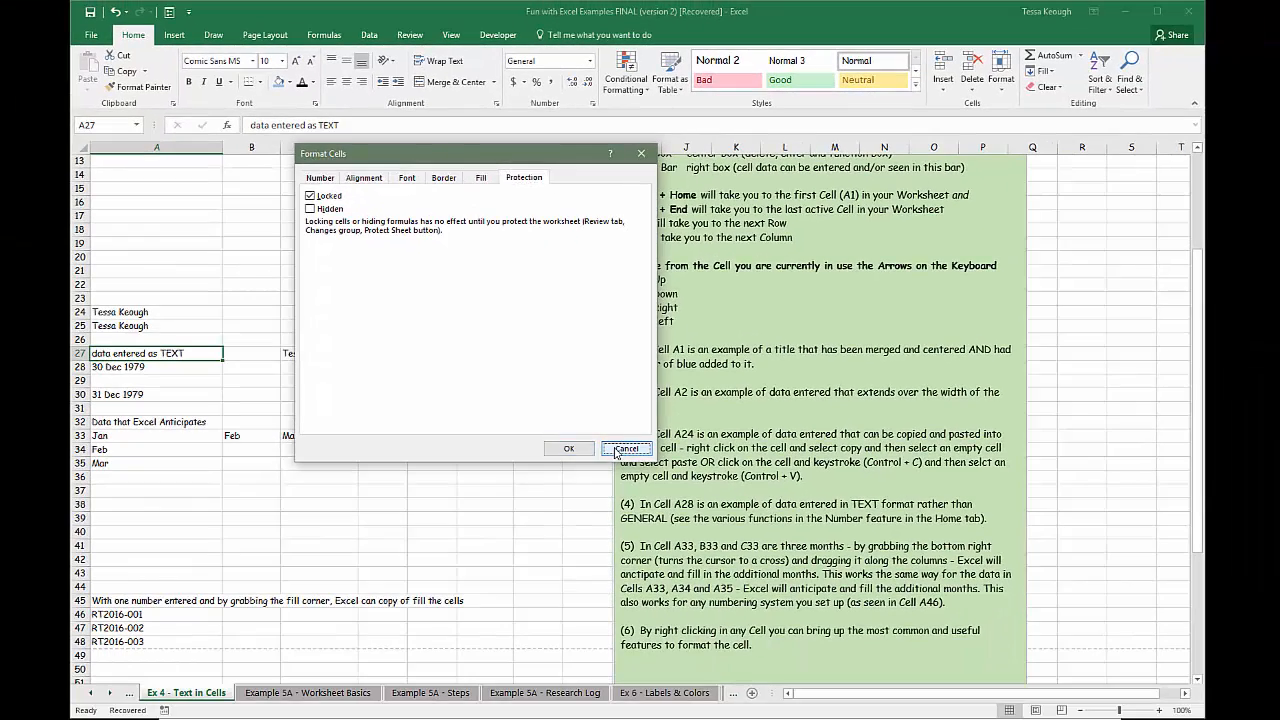
pyautogui.click(626, 448)
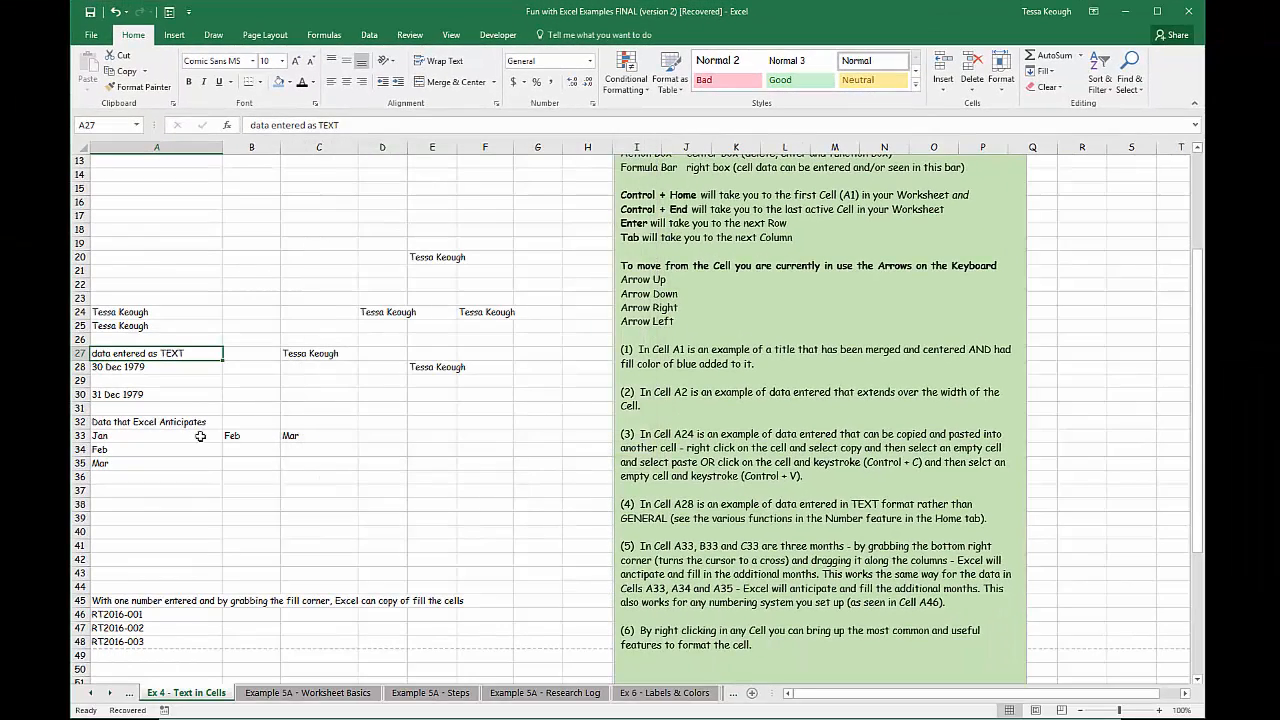
# - Compare the number format of the heading in cell A27 with those of the dates in A28 and A30
pyautogui.click(144, 367)
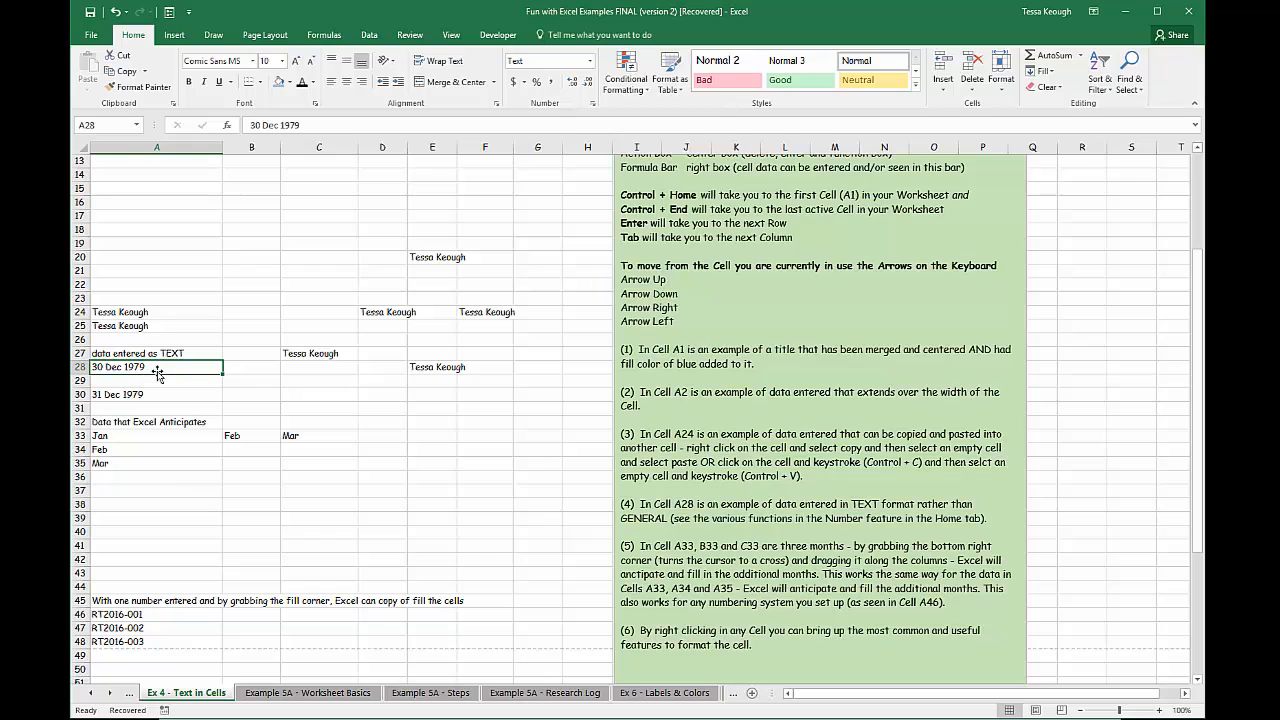
pyautogui.press('Up')
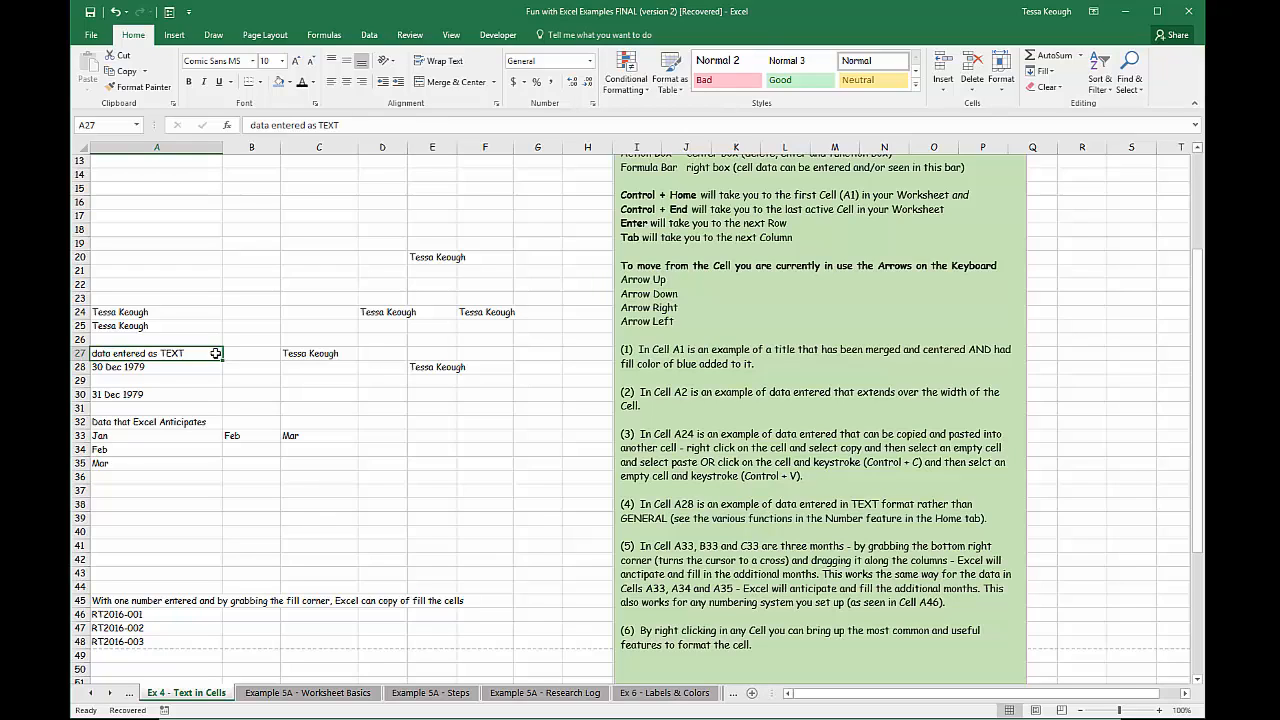
pyautogui.click(186, 368)
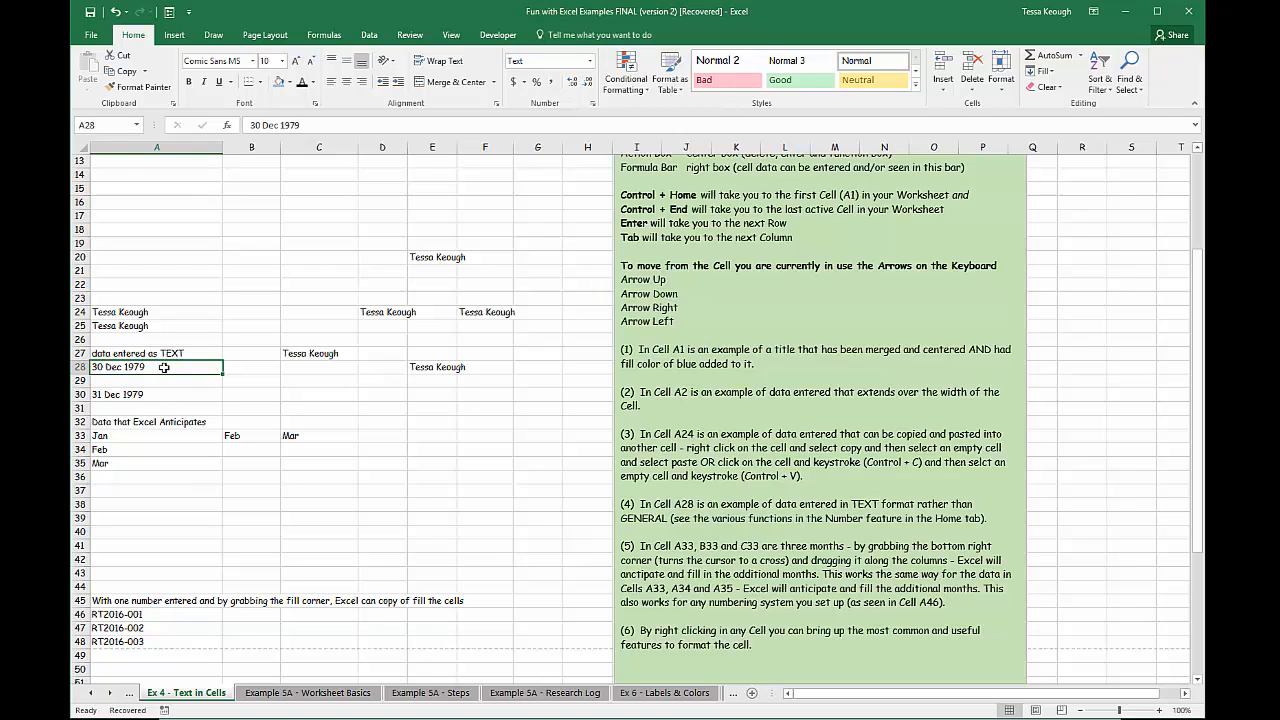
pyautogui.click(146, 395)
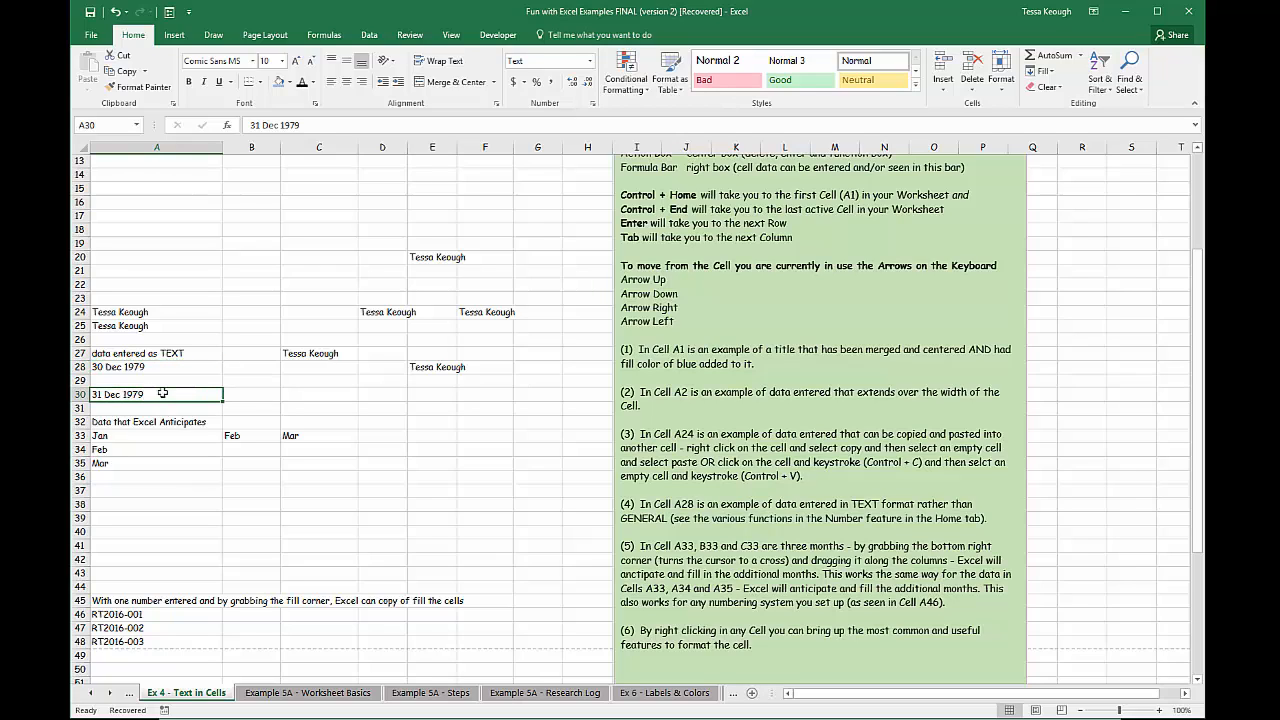
# - Select the whole column A, look through the available number formats without applying one, and deselect the column
pyautogui.click(160, 147)
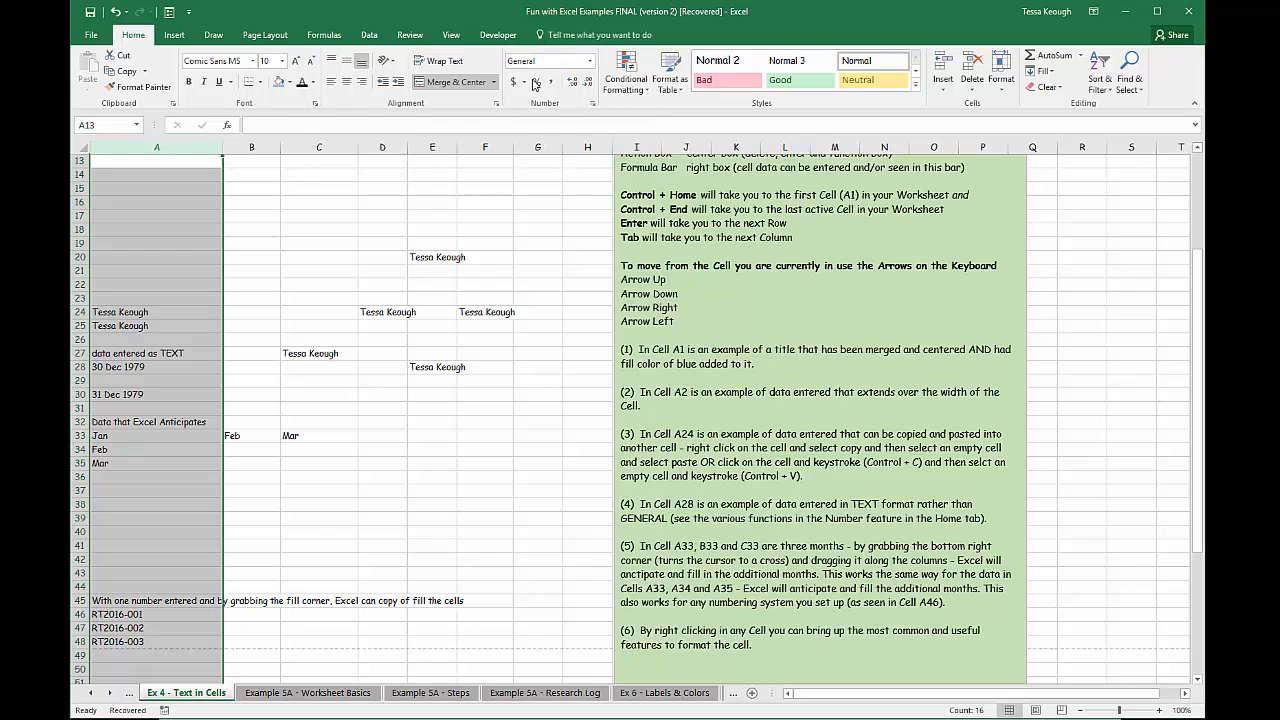
pyautogui.click(592, 64)
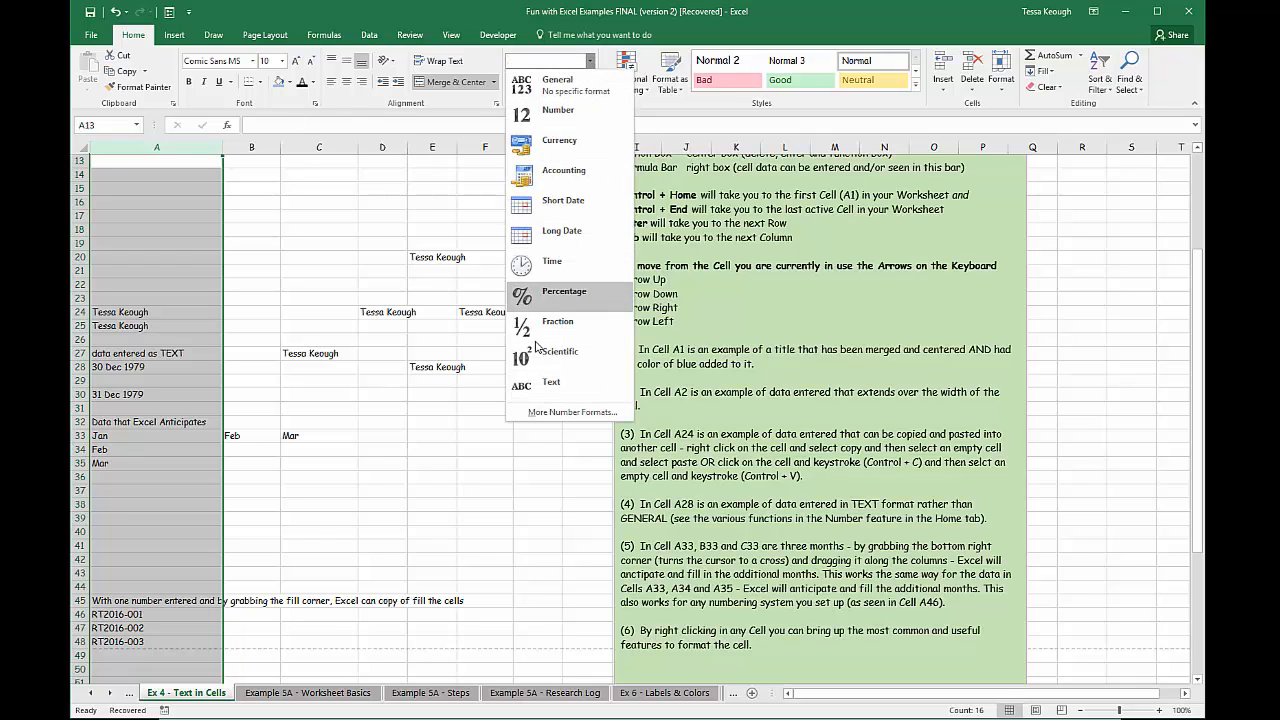
pyautogui.click(460, 463)
pyautogui.scroll(-1, 412, 478)
pyautogui.click(400, 478)
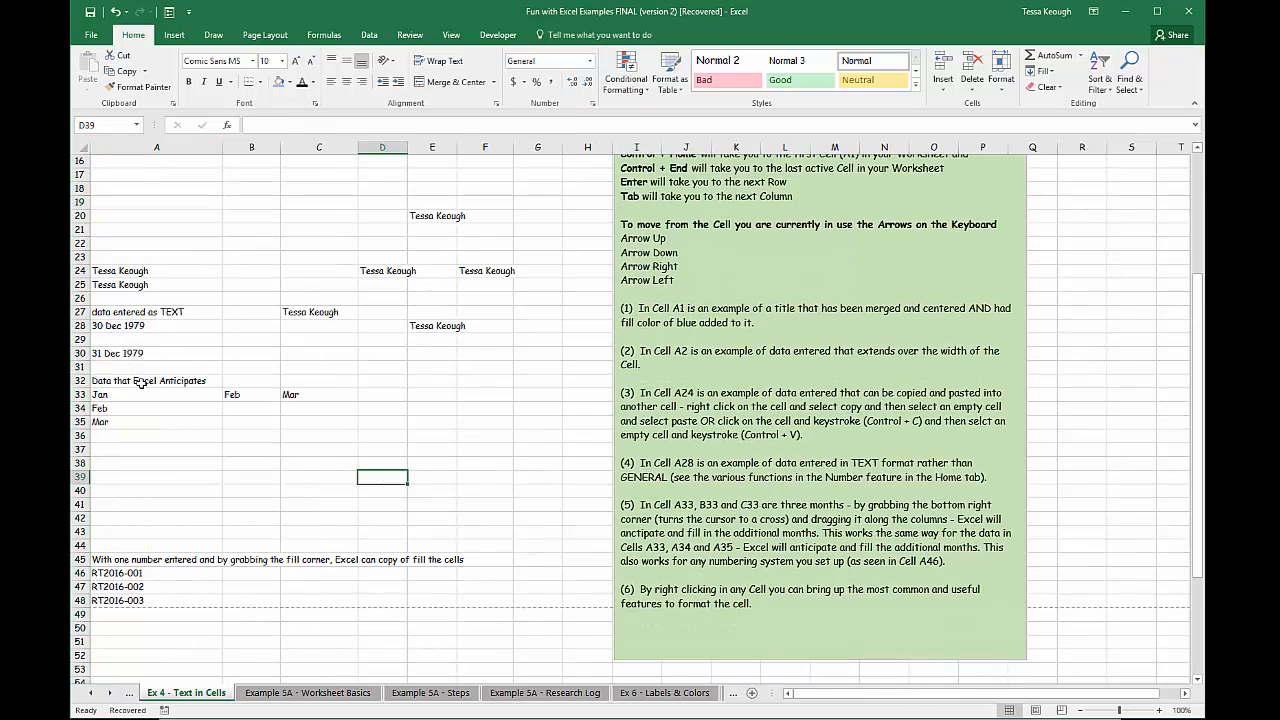
pyautogui.scroll(-1, 140, 384)
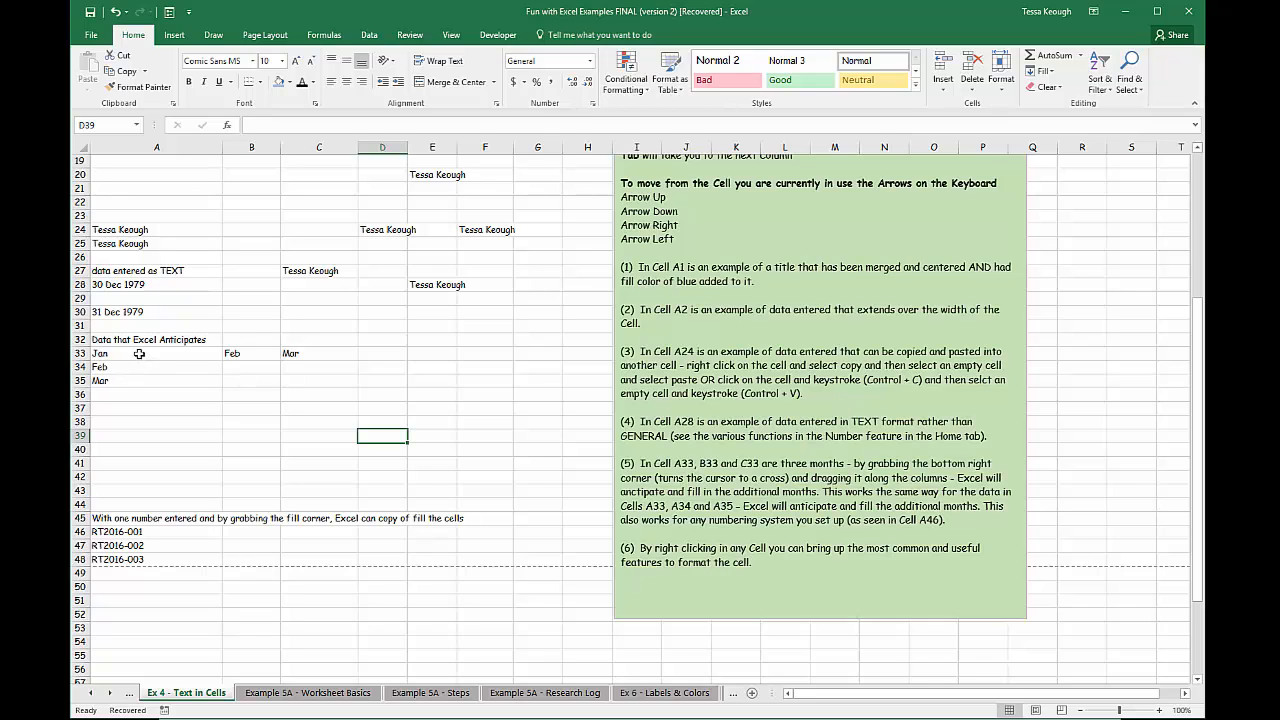
# - Extend the month series from Jan in cell A33 across row 33 through Jul in column G
pyautogui.click(140, 354)
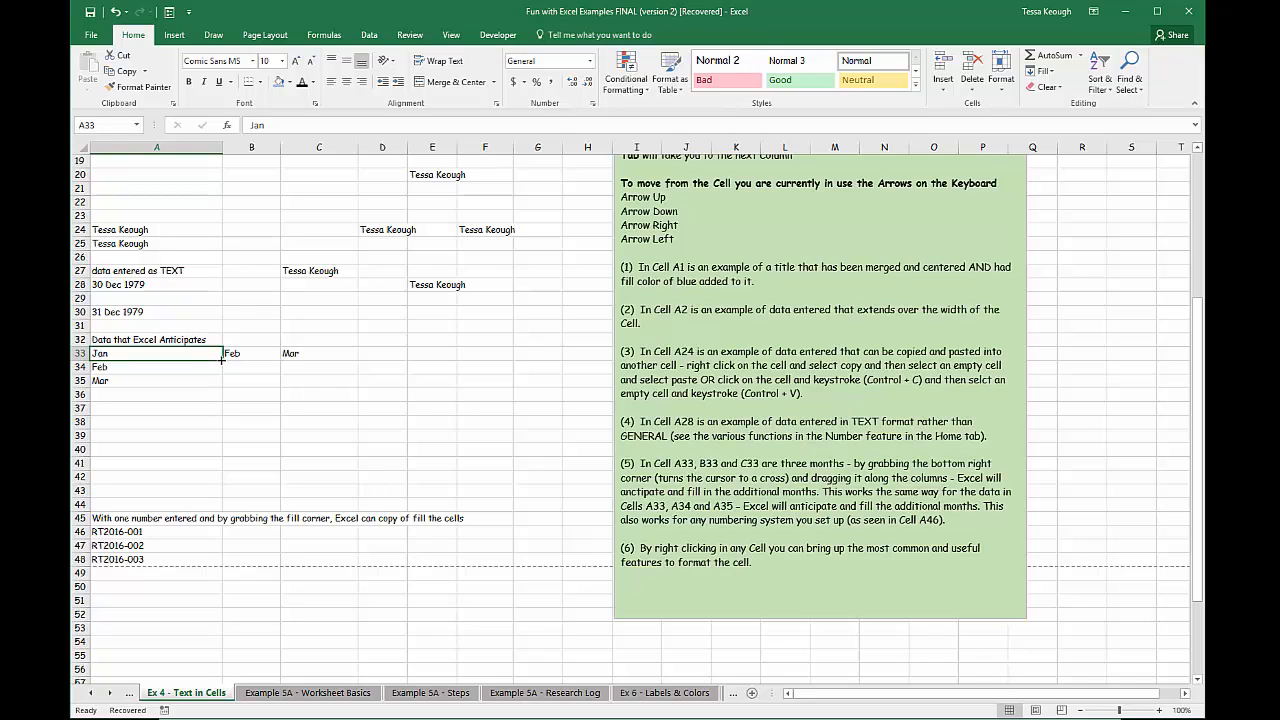
pyautogui.moveTo(222, 359); pyautogui.dragTo(544, 350)
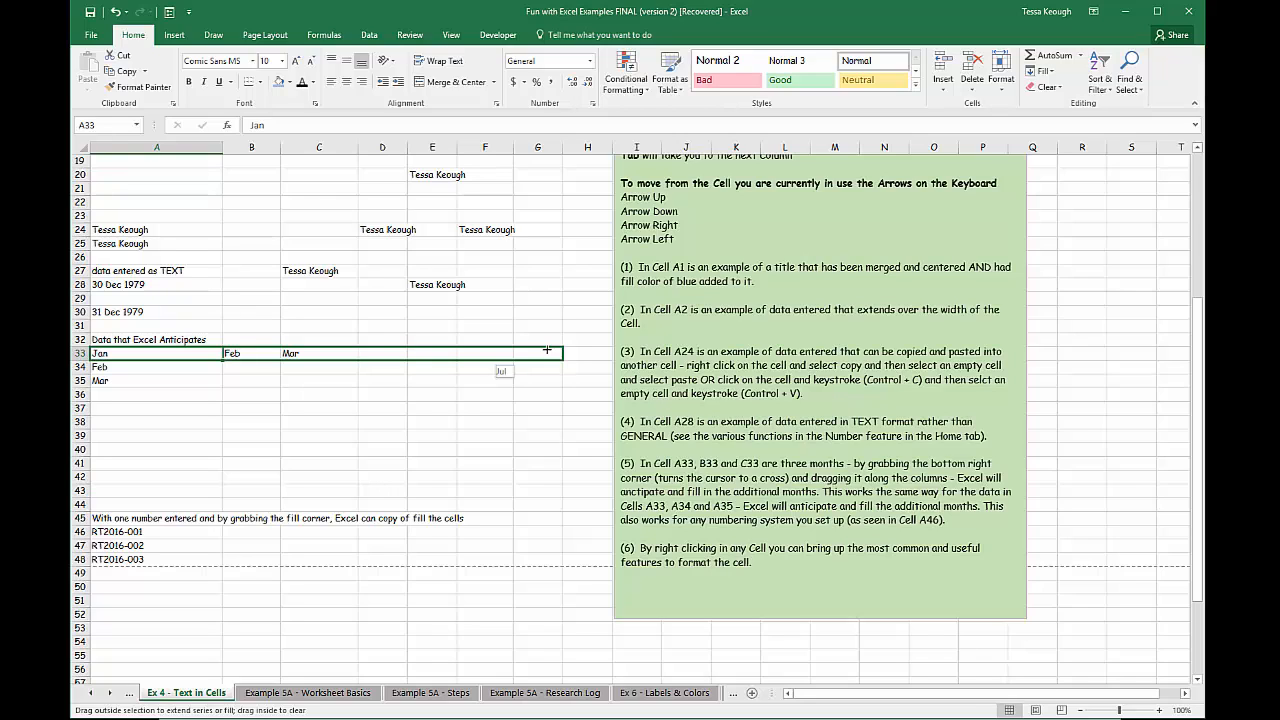
pyautogui.moveTo(547, 350); pyautogui.dragTo(547, 351)
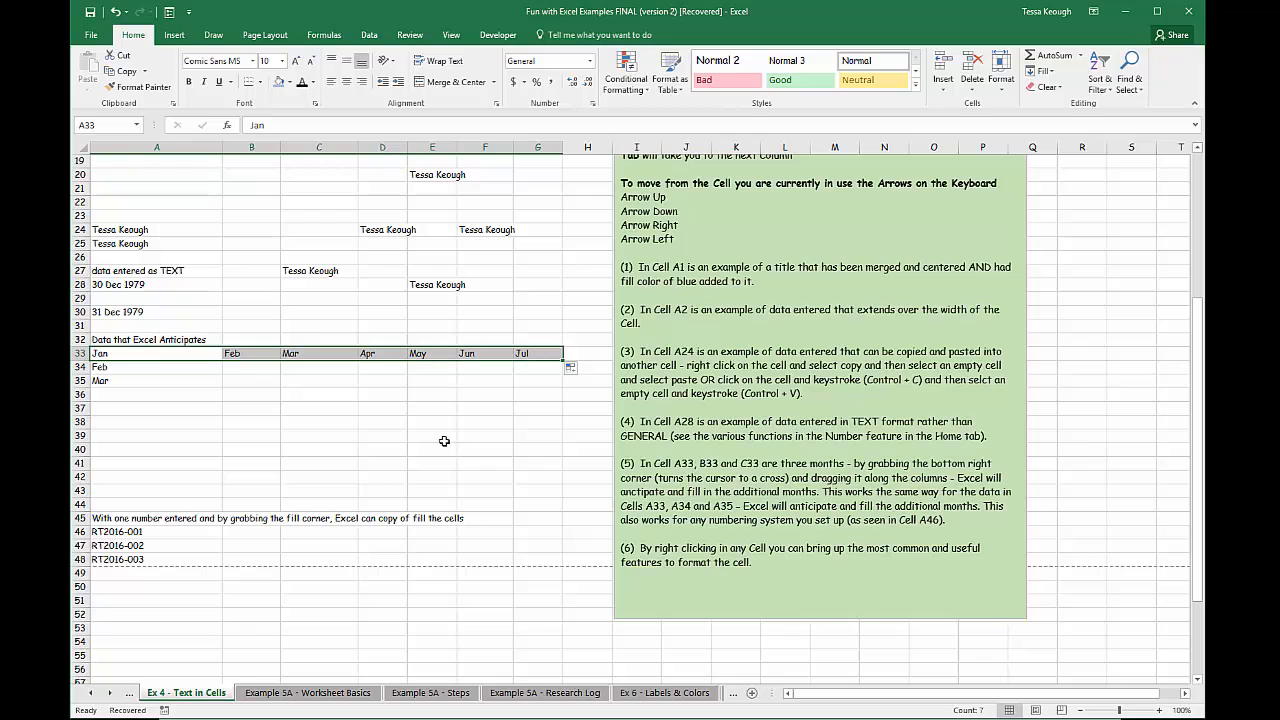
# - Fill the month series from cell A33 down column A through Nov in A43, and deselect the range
pyautogui.click(198, 356)
pyautogui.moveTo(222, 360); pyautogui.dragTo(224, 494)
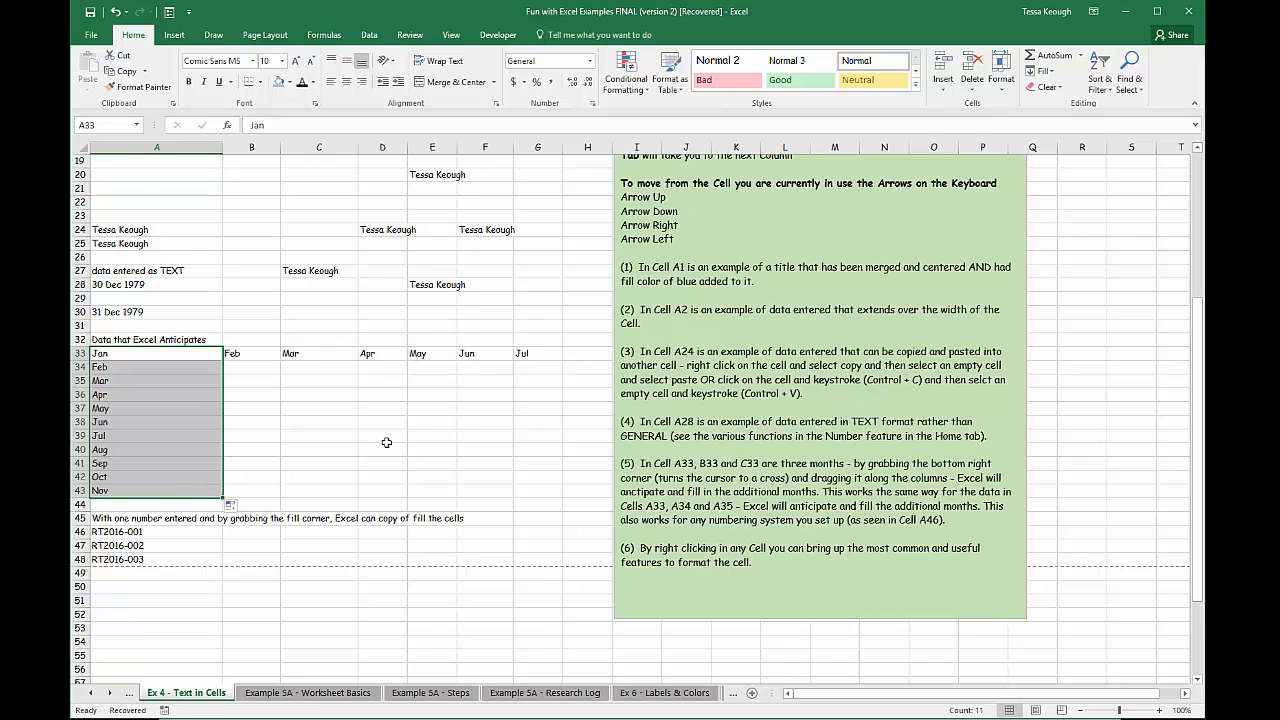
pyautogui.scroll(-1, 386, 443)
pyautogui.press('Up')
pyautogui.click(331, 391)
# - Fill the numbering series from RT2016-001 in cell A46 down column A through RT2016-020 in A65
pyautogui.scroll(-3, 362, 373)
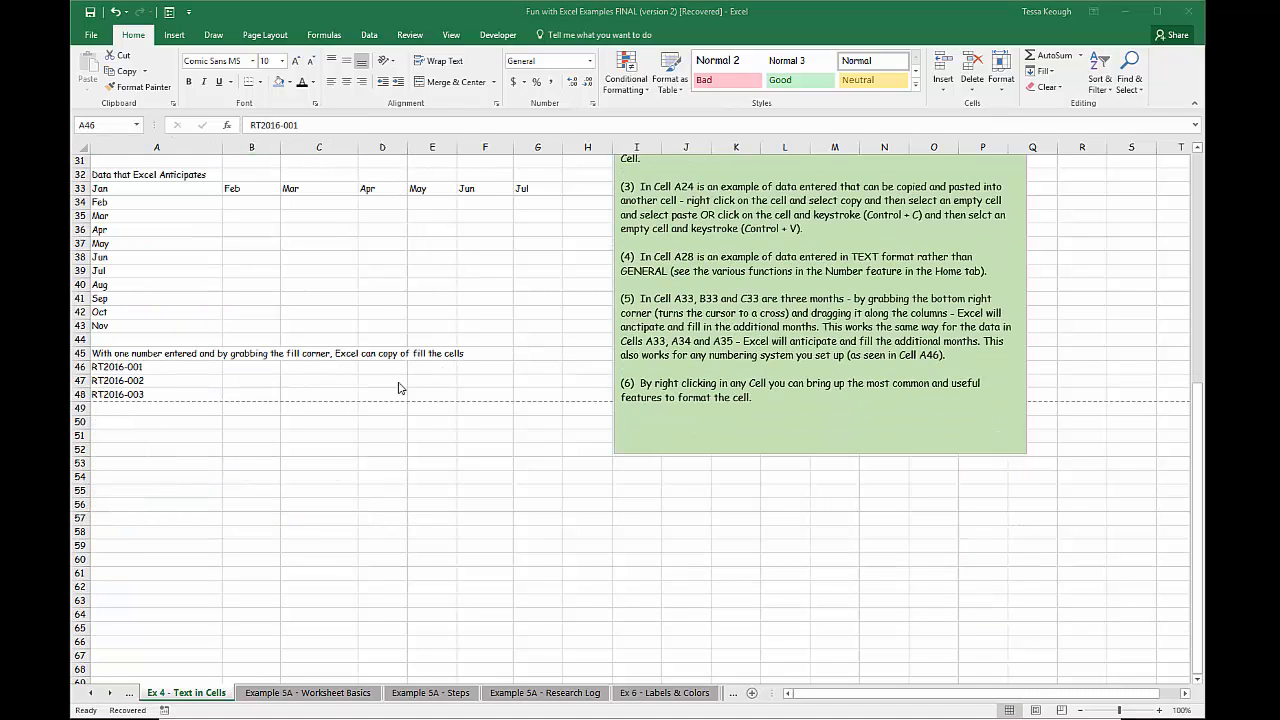
pyautogui.click(195, 372)
pyautogui.click(187, 369)
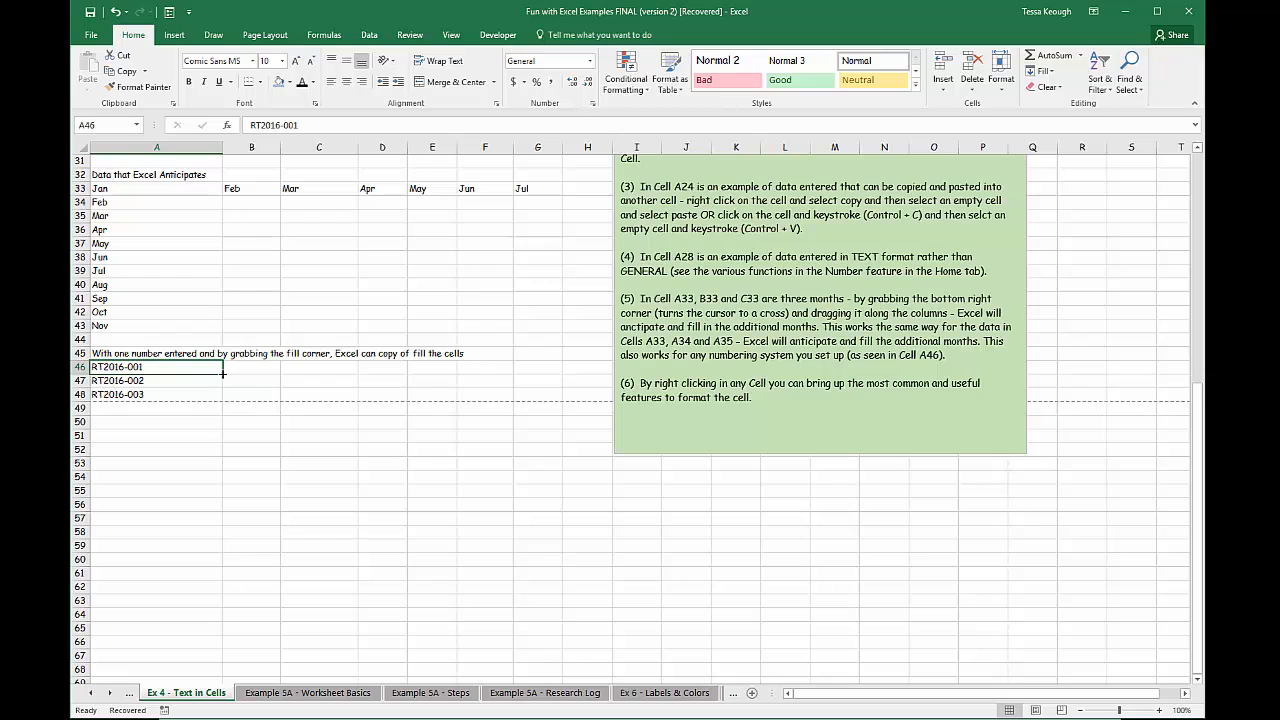
pyautogui.moveTo(223, 374); pyautogui.dragTo(231, 640)
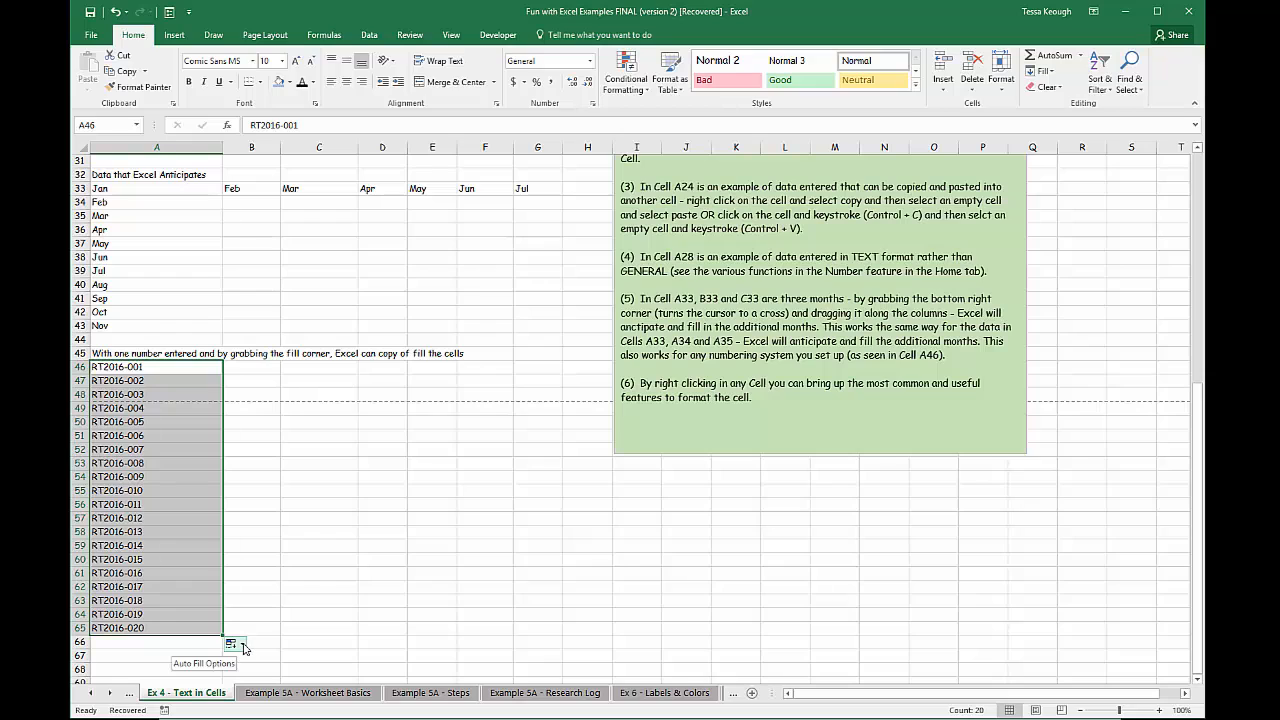
# - Switch the A46:A65 fill to Copy Cells, return it to Fill Series, and deselect the range
pyautogui.click(243, 648)
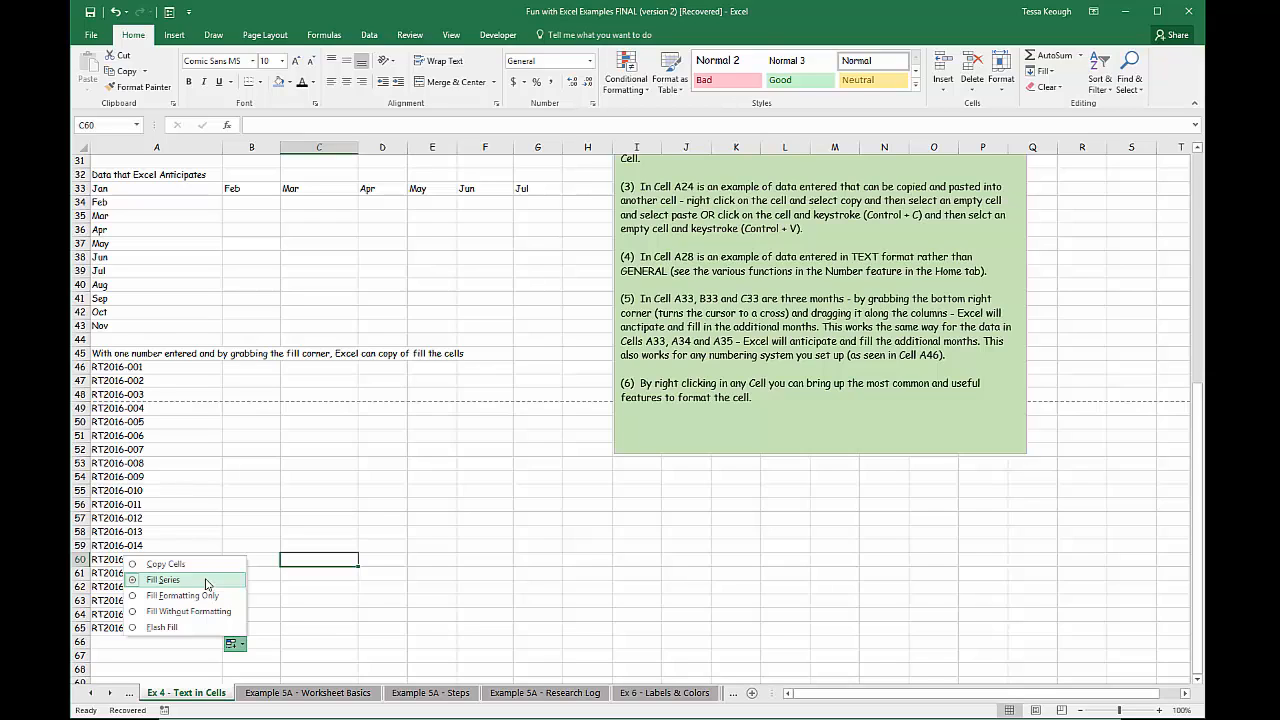
pyautogui.click(206, 566)
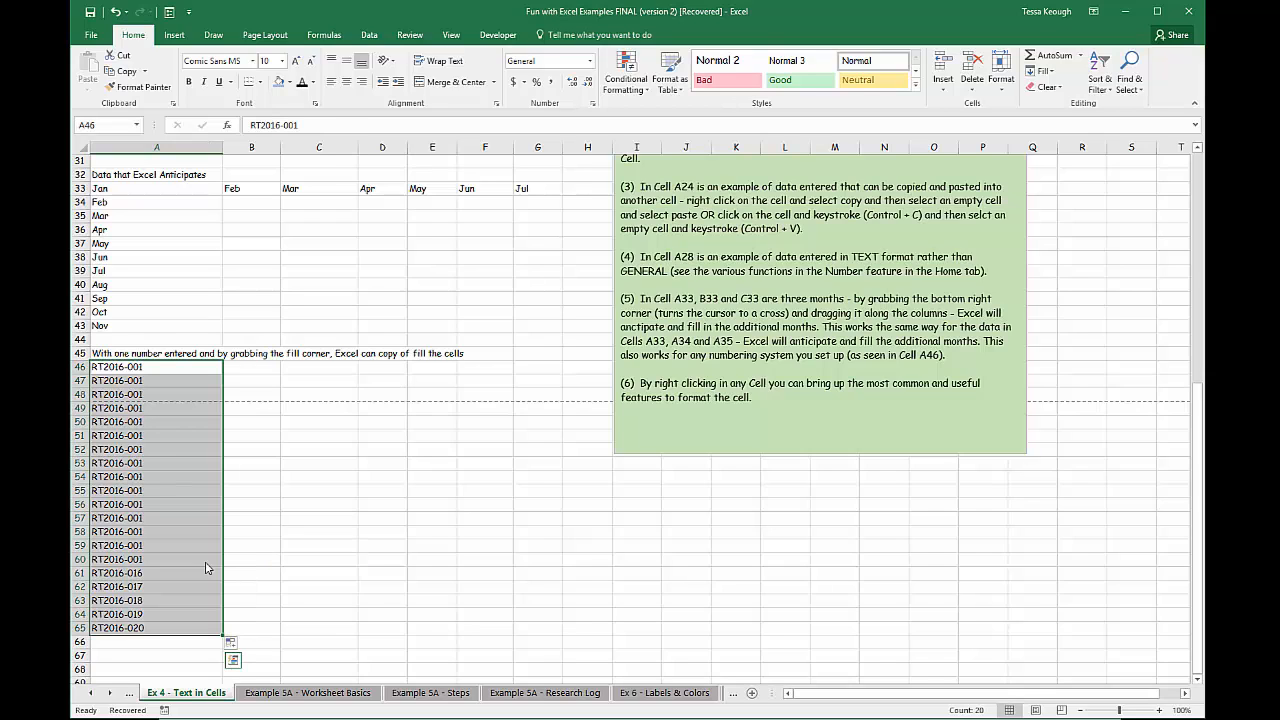
pyautogui.click(239, 643)
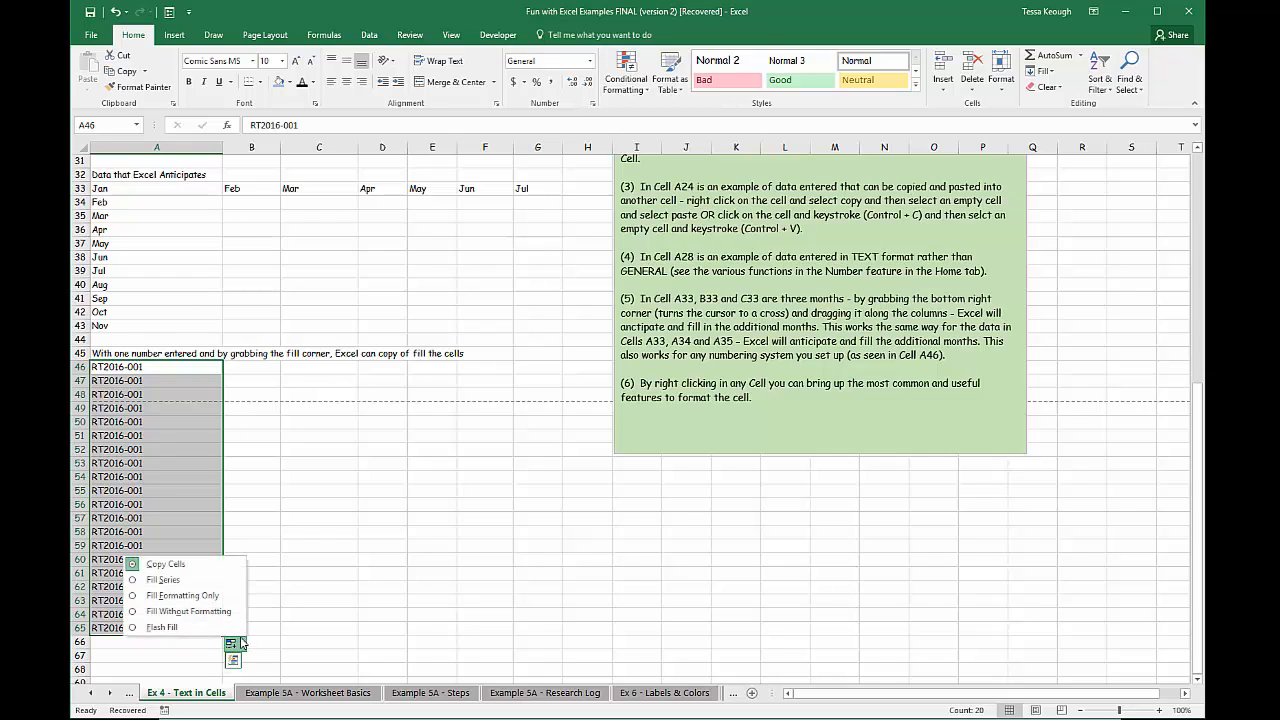
pyautogui.click(205, 580)
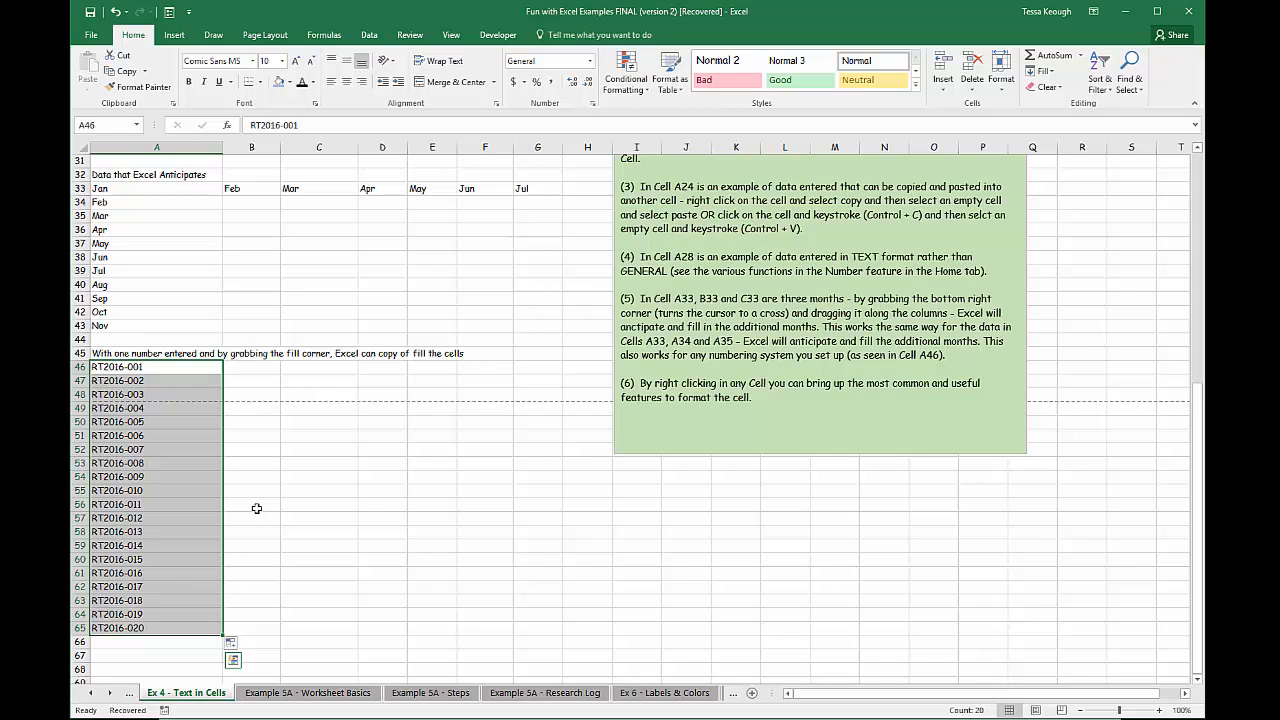
pyautogui.click(307, 506)
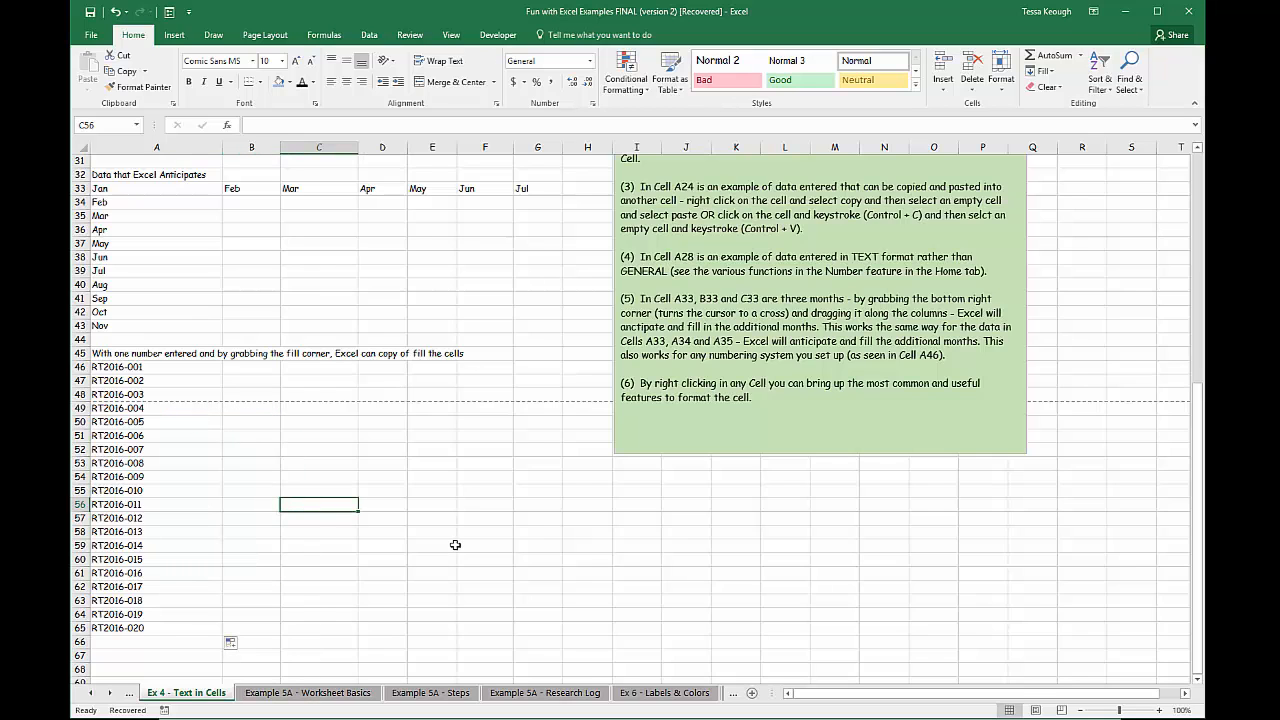
pyautogui.scroll(1, 455, 545)
pyautogui.scroll(9, 455, 545)
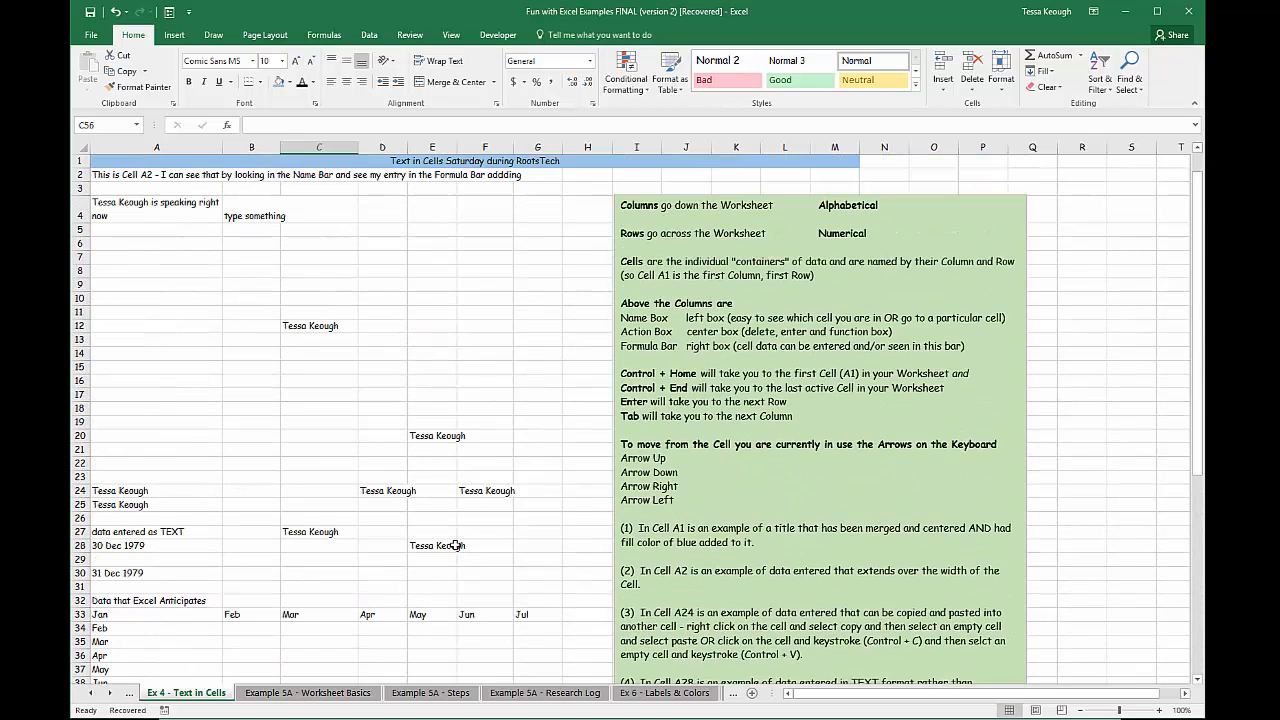